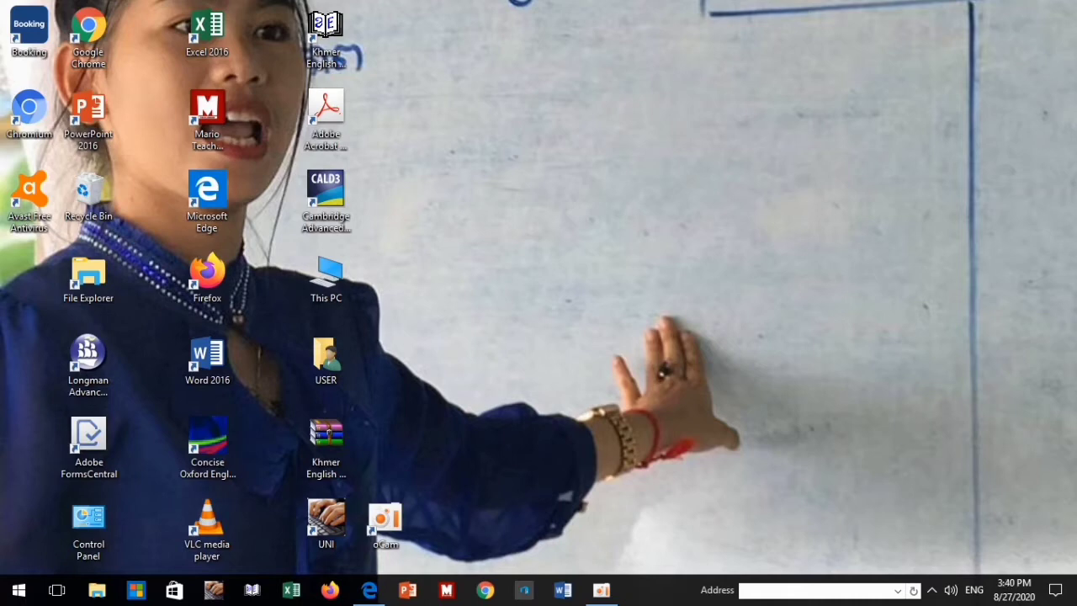
Refresh the Windows desktop several times from its right-click menu
{"action": "right_click", "coordinate": [522, 161]}
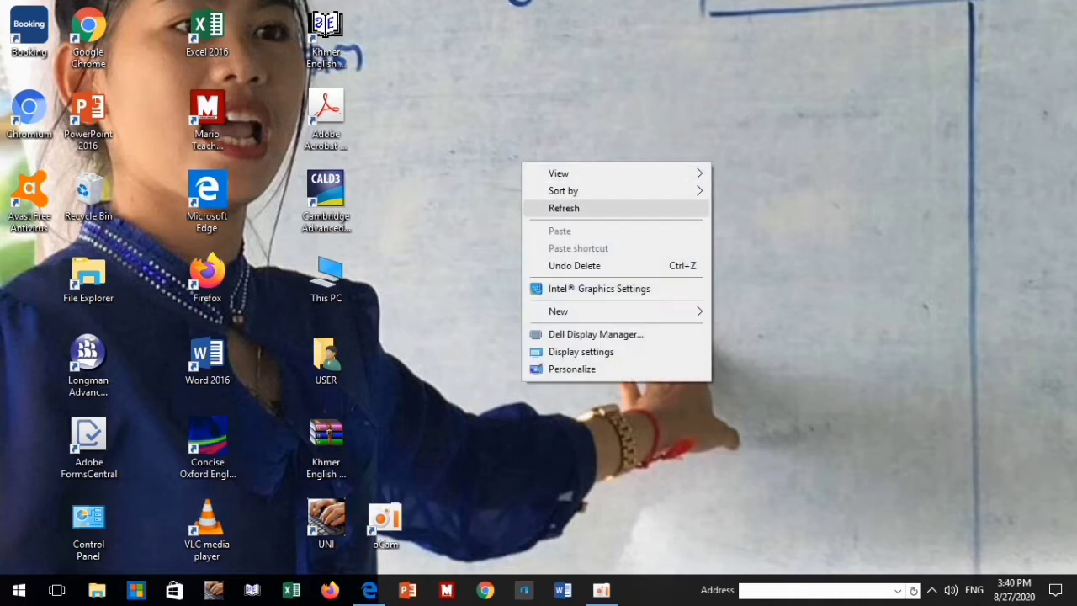
{"action": "left_click", "coordinate": [556, 208]}
{"action": "right_click", "coordinate": [471, 41]}
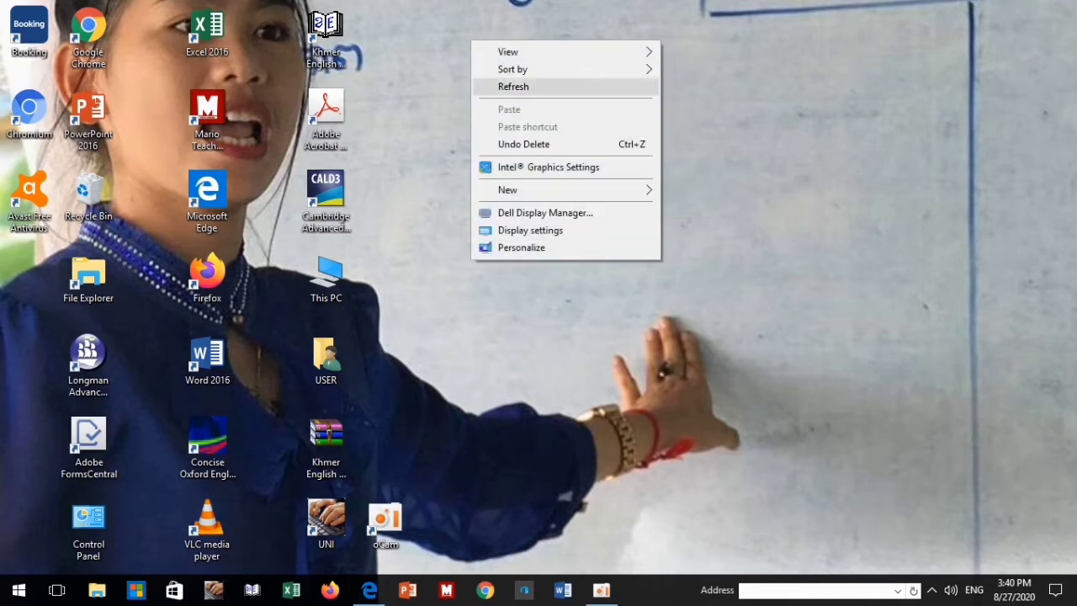
{"action": "left_click", "coordinate": [514, 87]}
{"action": "right_click", "coordinate": [471, 41]}
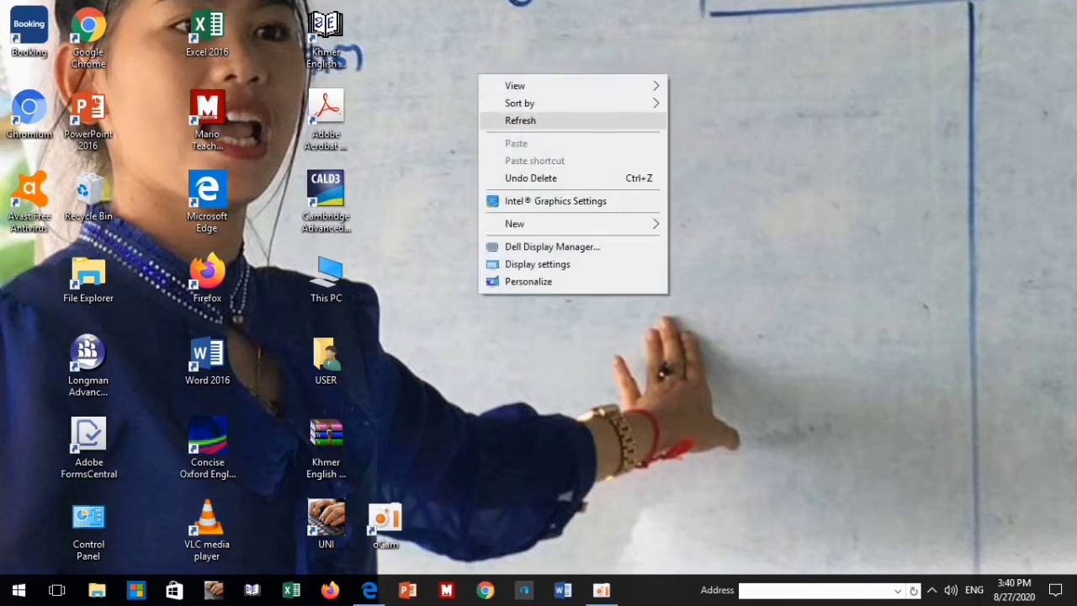
{"action": "left_click", "coordinate": [513, 86]}
{"action": "right_click", "coordinate": [463, 50]}
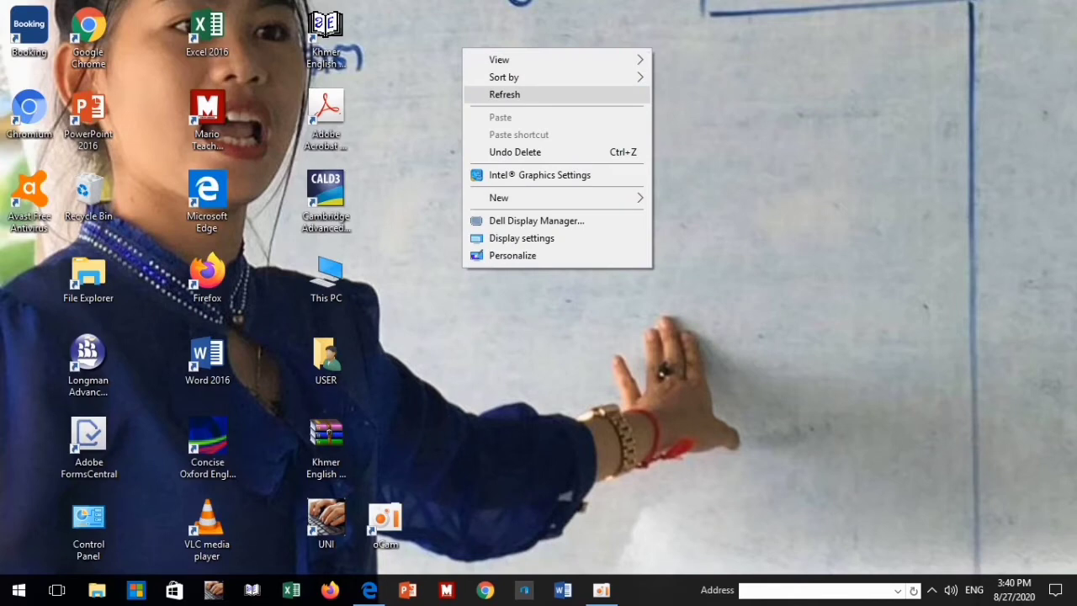
{"action": "left_click", "coordinate": [505, 94]}
{"action": "right_click", "coordinate": [497, 78]}
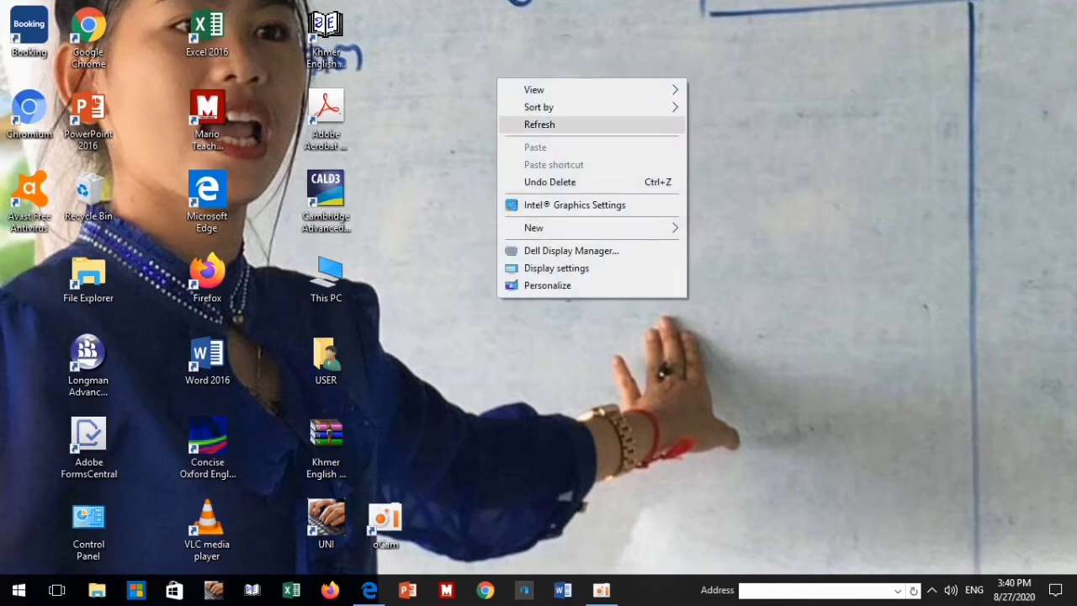
{"action": "left_click", "coordinate": [539, 125]}
{"action": "right_click", "coordinate": [497, 97]}
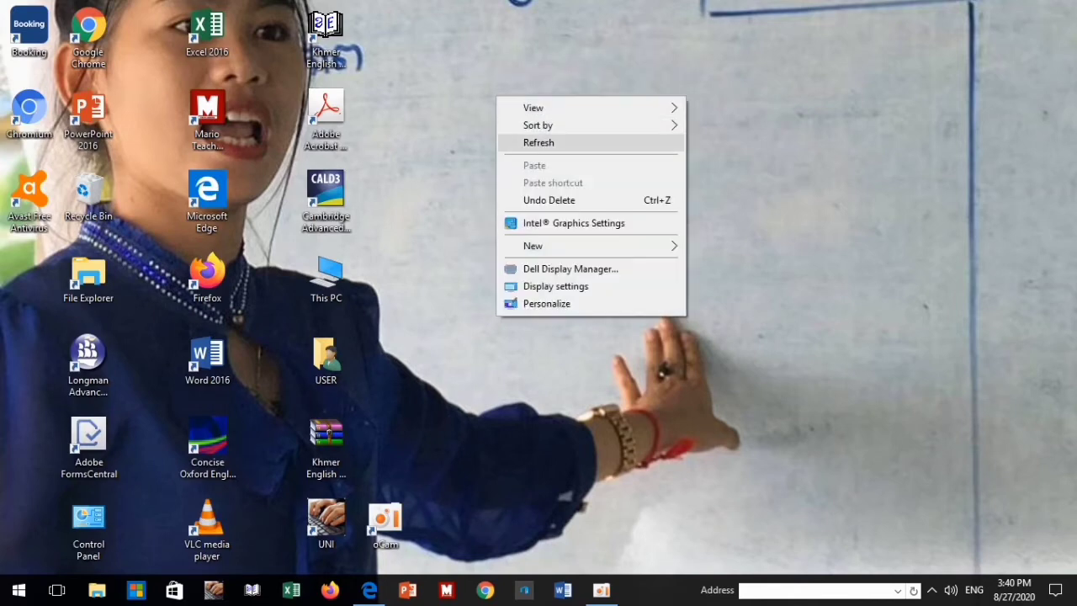
{"action": "left_click", "coordinate": [538, 143]}
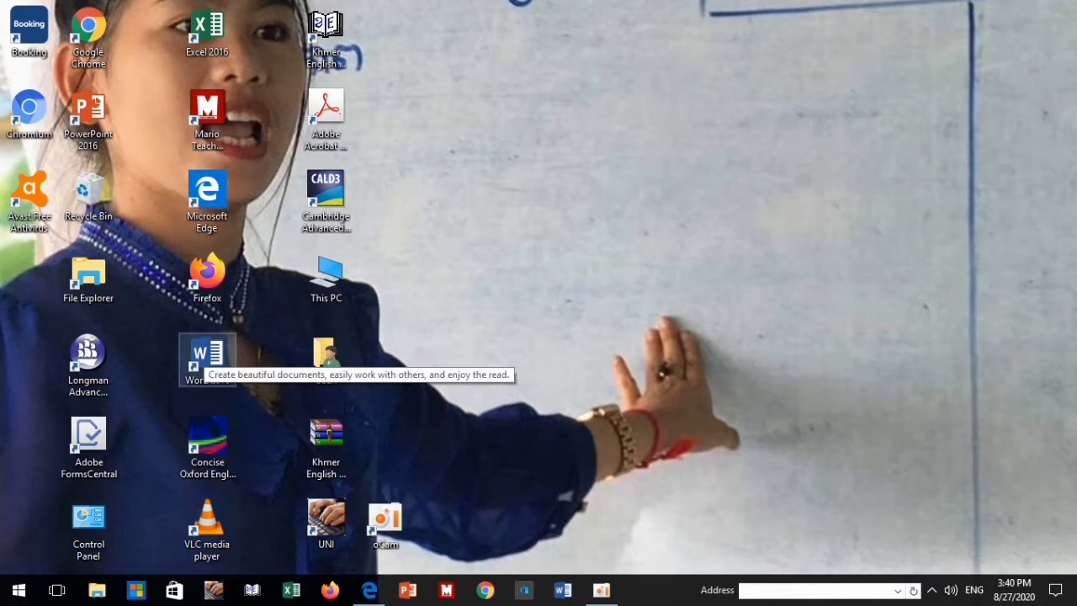
Launch Word 2016 from its desktop shortcut and create a blank document
{"action": "double_click", "coordinate": [207, 357]}
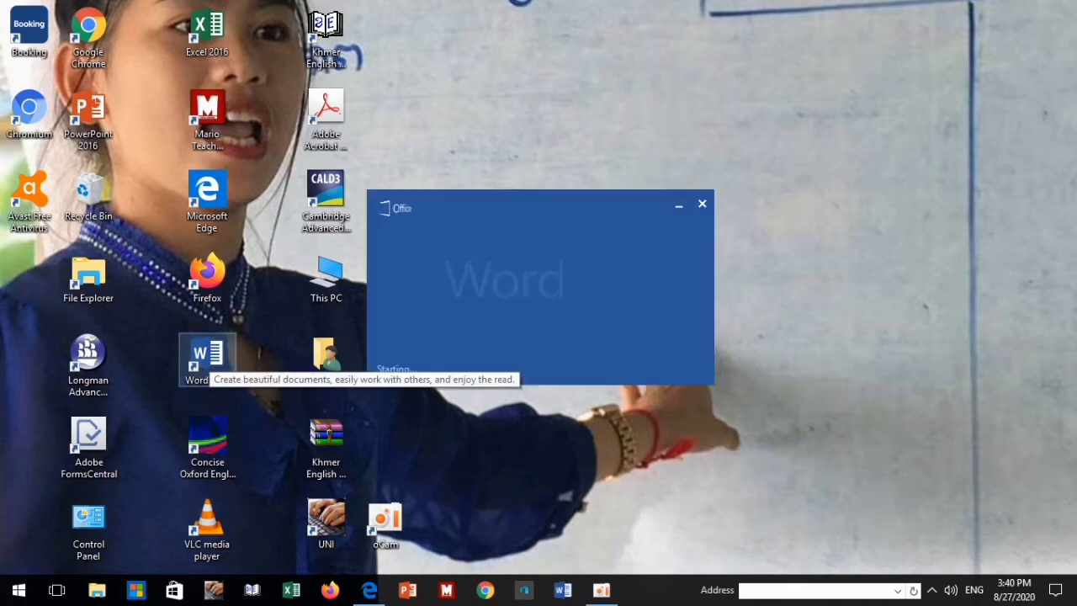
{"action": "left_click", "coordinate": [702, 203]}
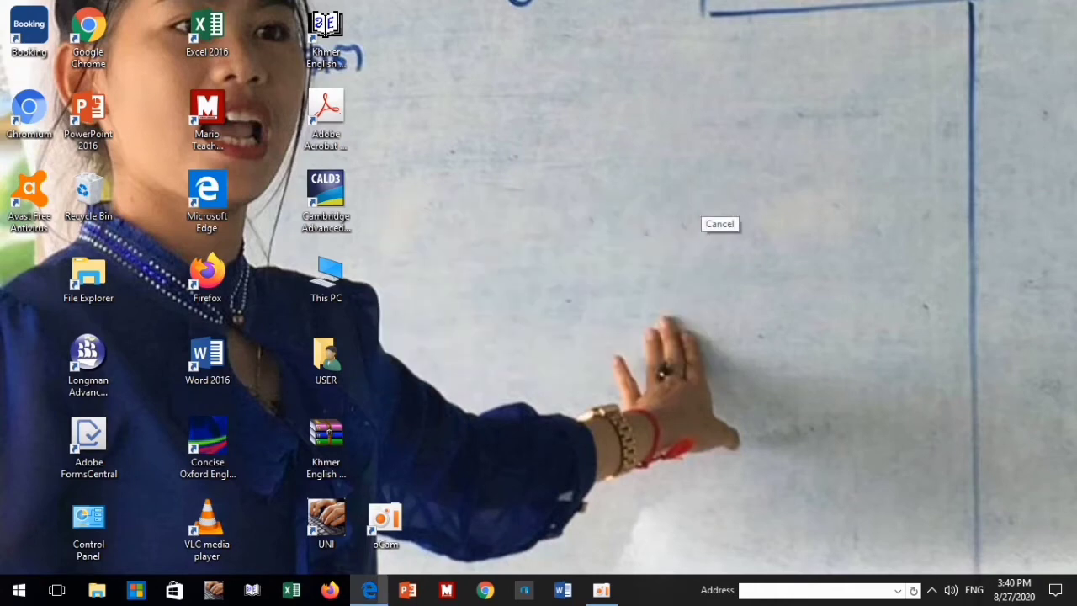
{"action": "right_click", "coordinate": [215, 353]}
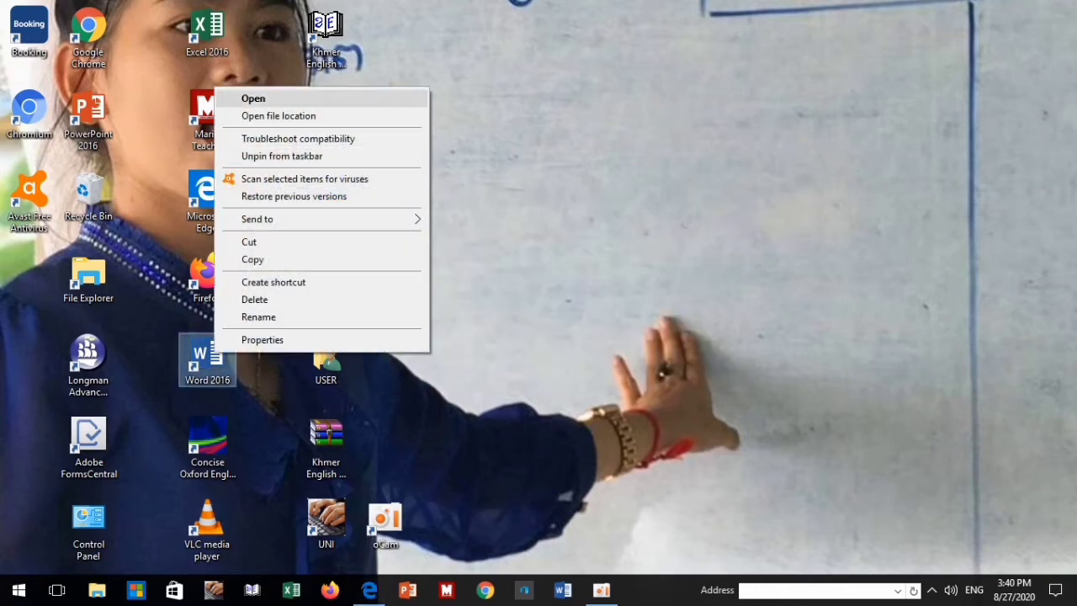
{"action": "key", "text": "Return"}
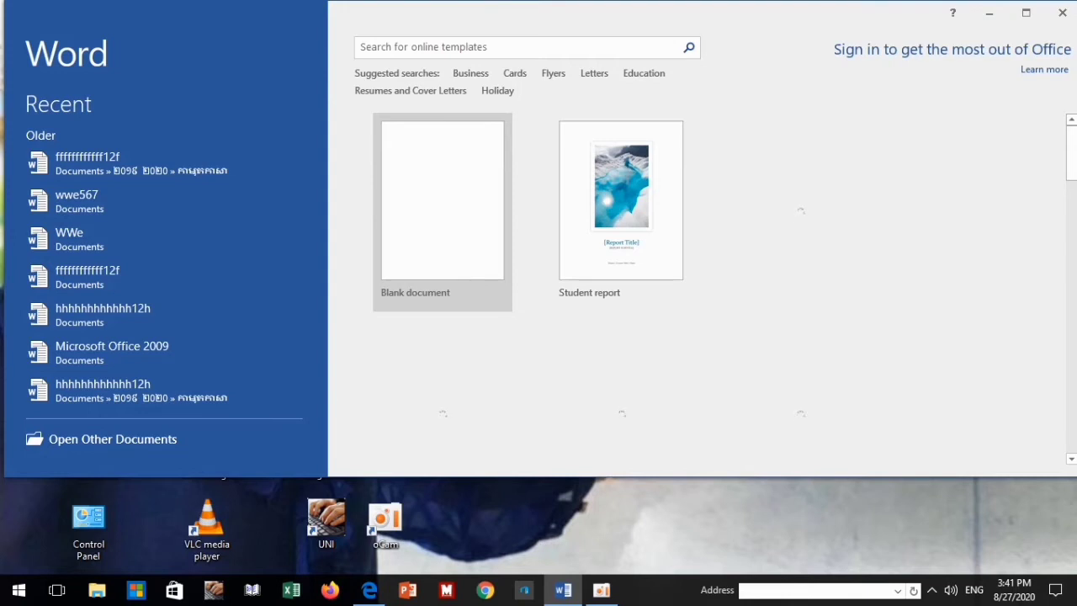
{"action": "left_click", "coordinate": [441, 211]}
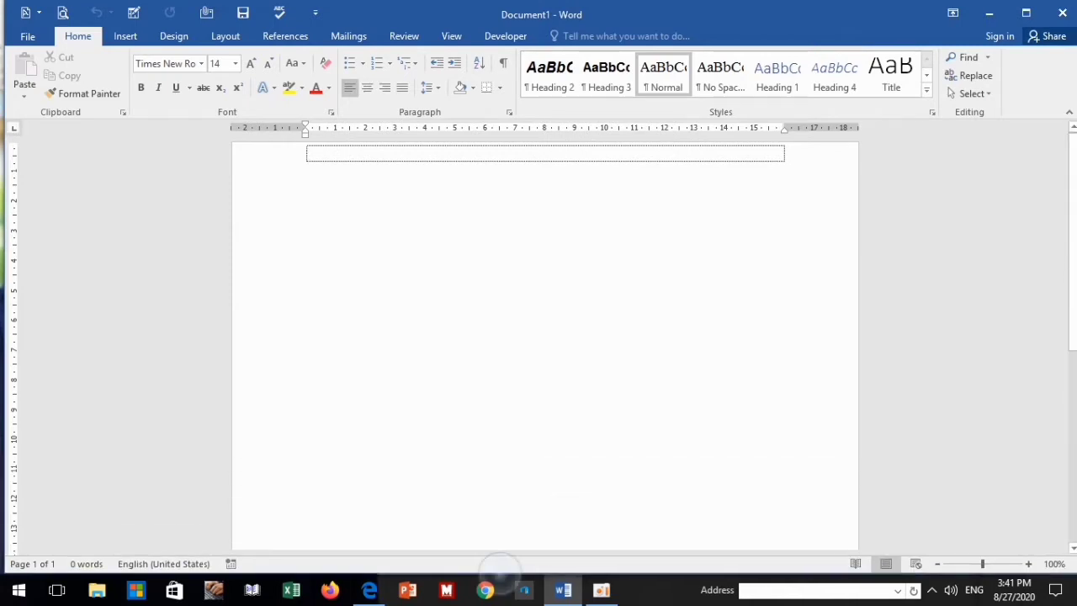
Maximize the Word window, then scroll the empty page down and back up
{"action": "left_click", "coordinate": [1026, 13]}
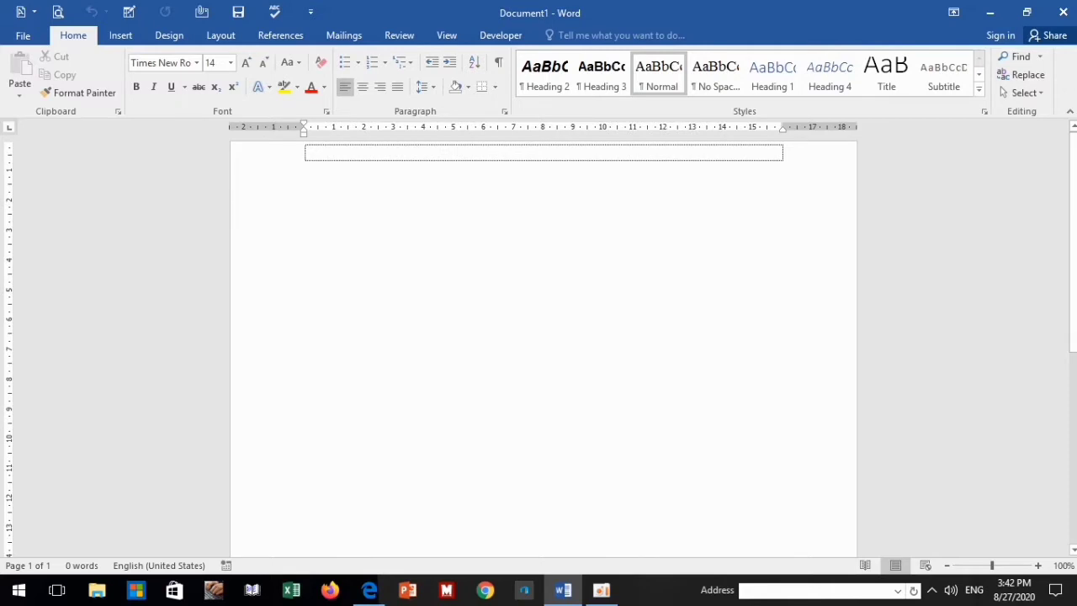
{"action": "scroll", "coordinate": [544, 345], "scroll_direction": "down", "scroll_amount": 5}
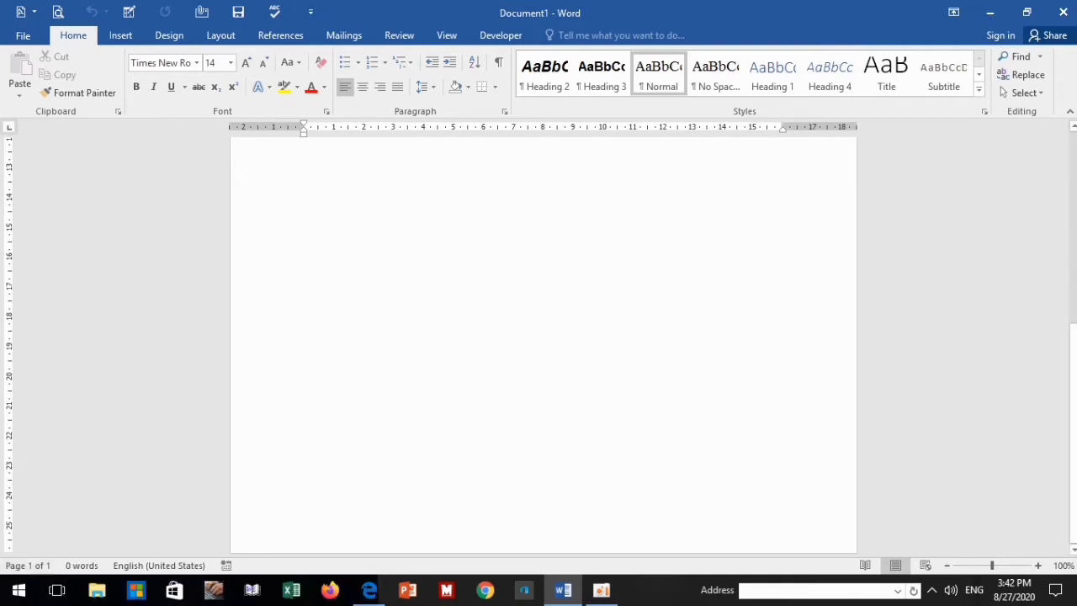
{"action": "scroll", "coordinate": [542, 337], "scroll_direction": "up", "scroll_amount": 5}
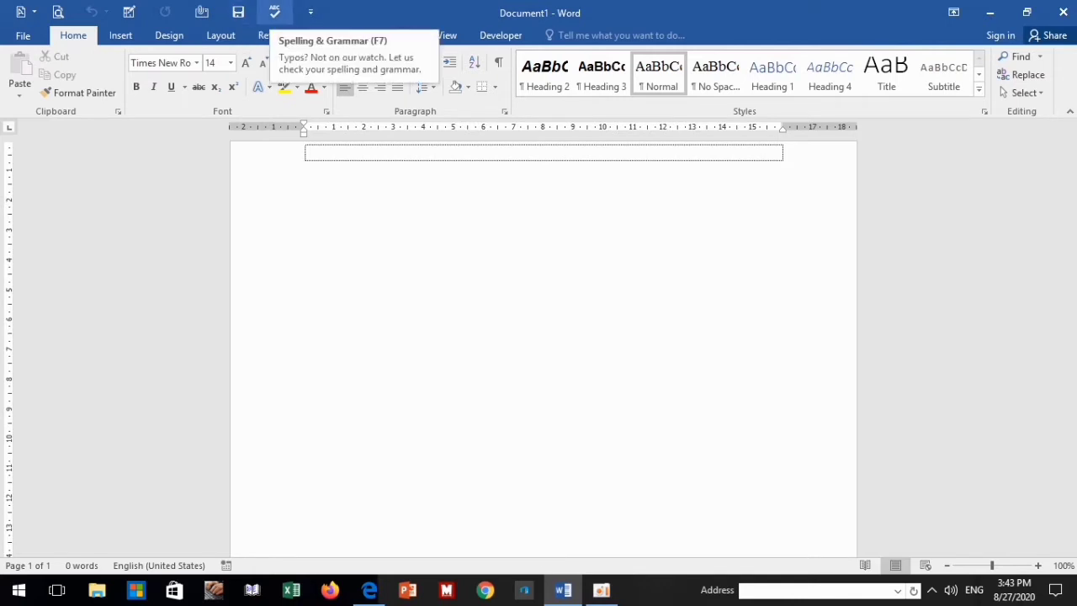
Add New to the Quick Access Toolbar, removing and then restoring Save
{"action": "left_click", "coordinate": [311, 12]}
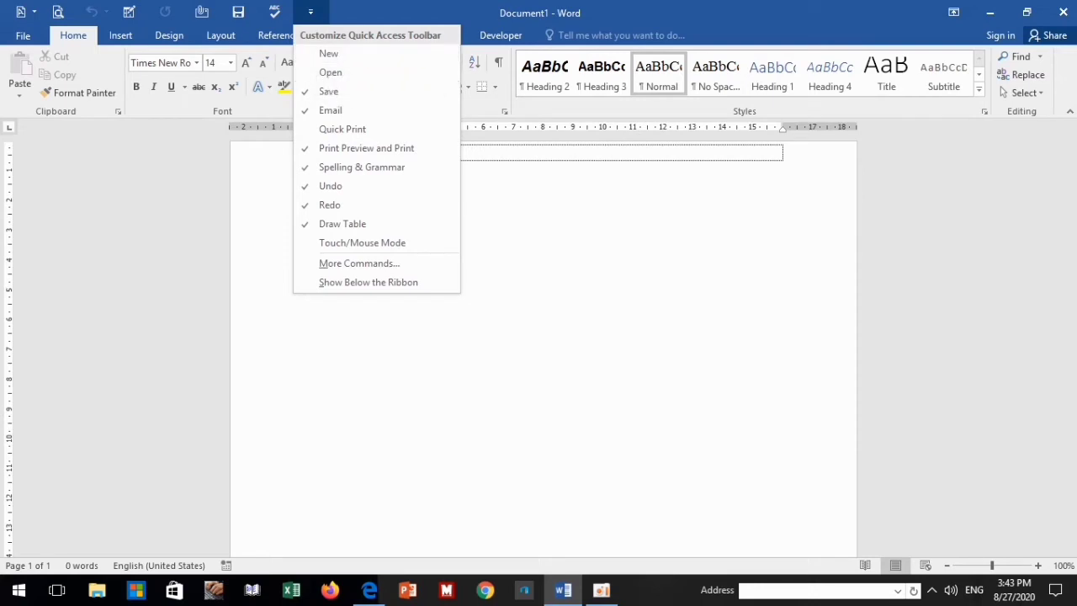
{"action": "left_click", "coordinate": [328, 53]}
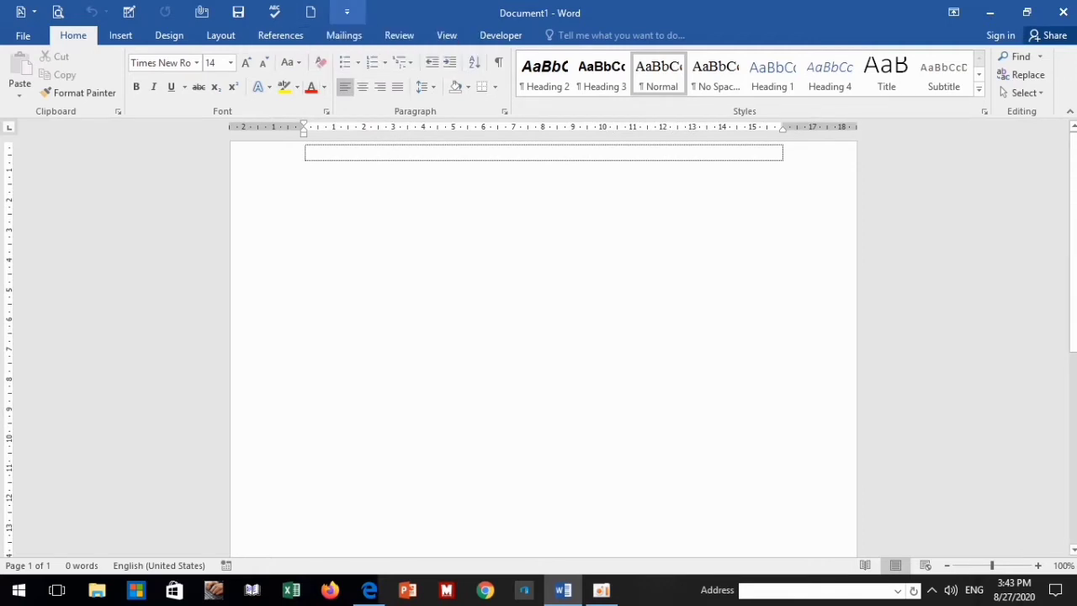
{"action": "left_click", "coordinate": [347, 11]}
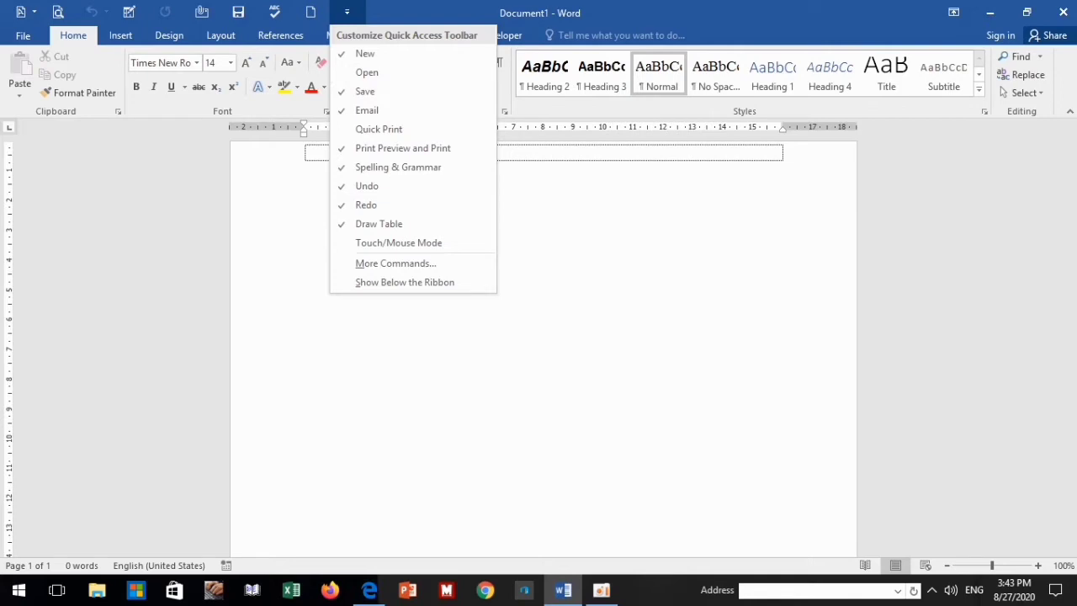
{"action": "left_click", "coordinate": [364, 90]}
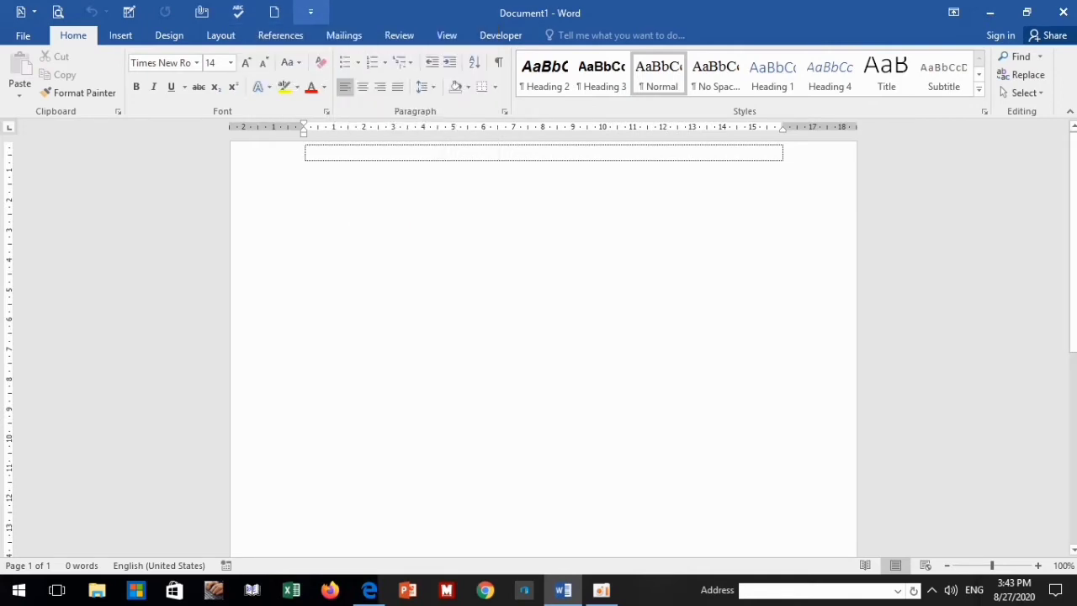
{"action": "left_click", "coordinate": [311, 12]}
{"action": "left_click", "coordinate": [336, 91]}
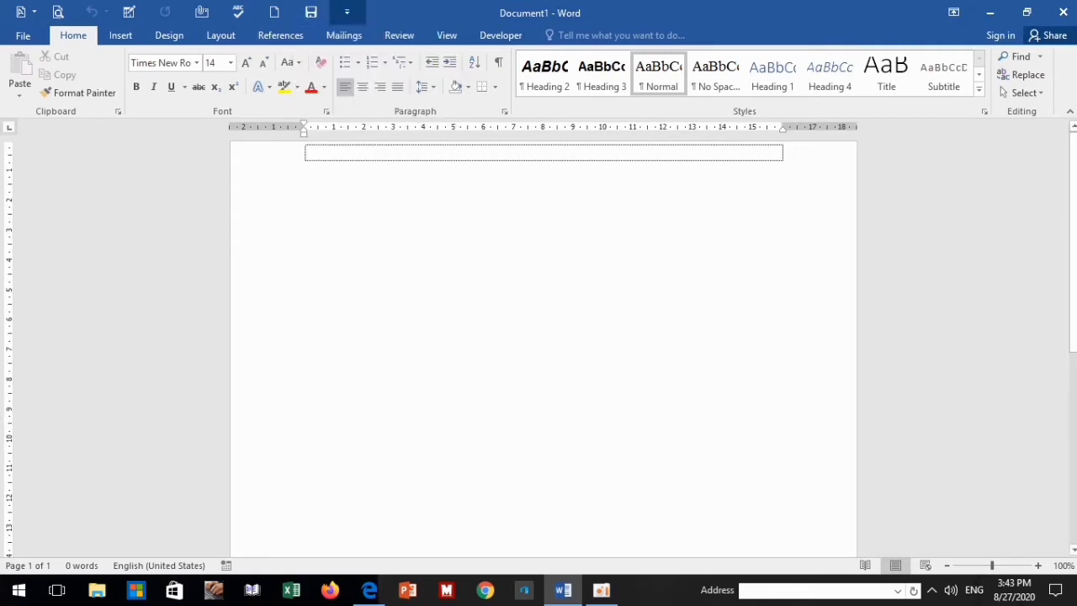
Move the Quick Access Toolbar below the ribbon and back, then show recent documents with Ctrl+O
{"action": "left_click", "coordinate": [347, 11]}
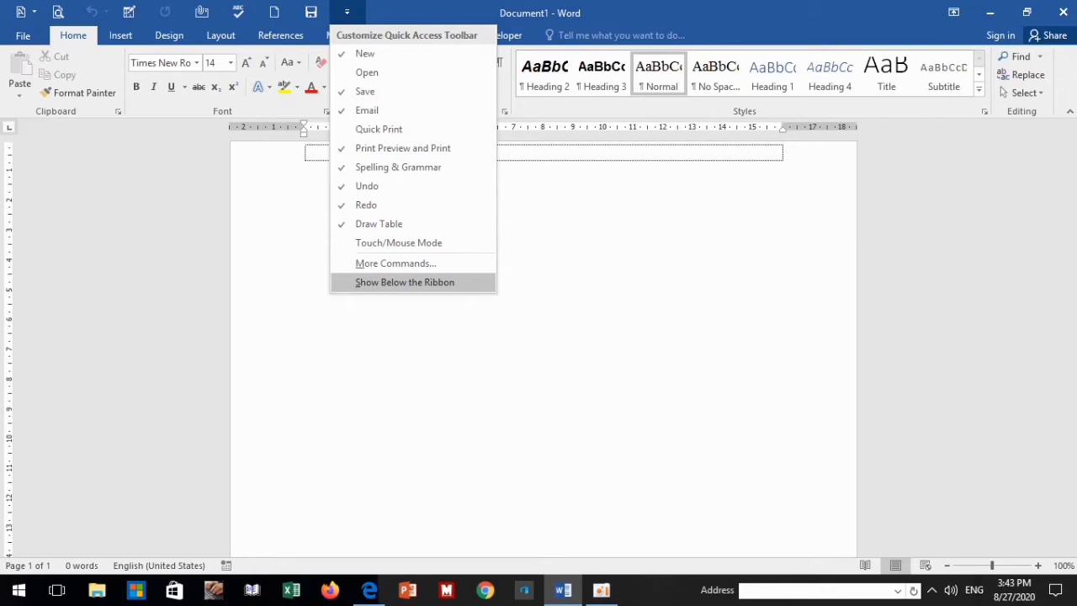
{"action": "left_click", "coordinate": [405, 282]}
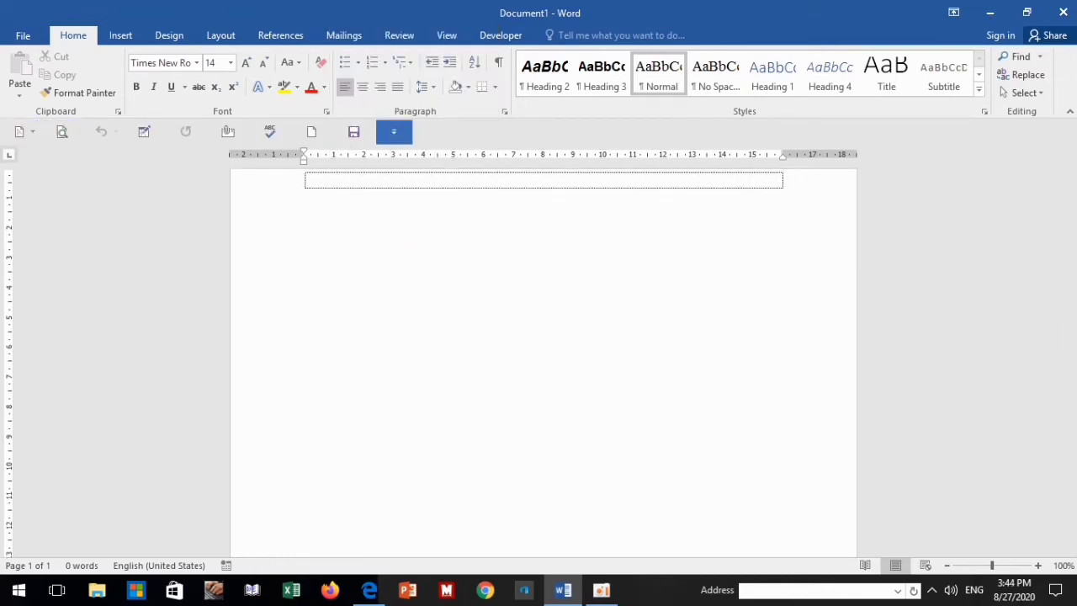
{"action": "left_click", "coordinate": [394, 132]}
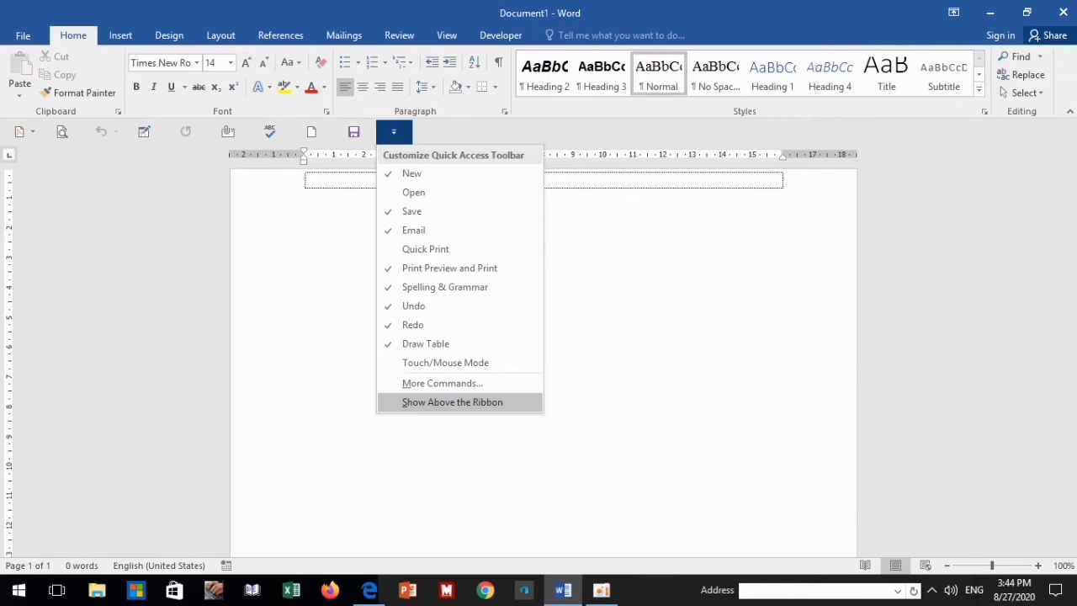
{"action": "left_click", "coordinate": [451, 402]}
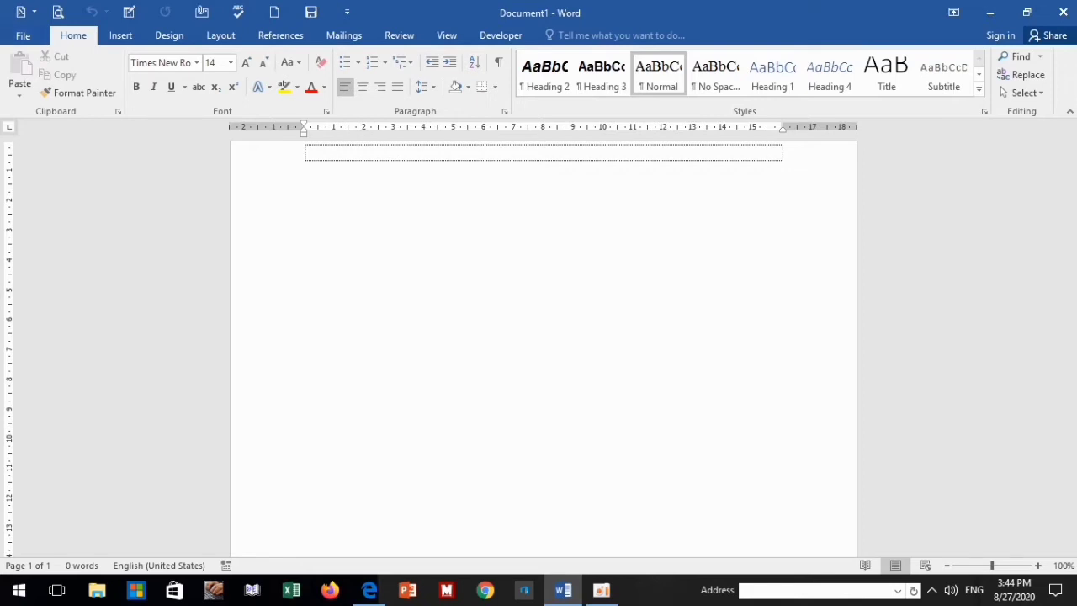
{"action": "key", "text": "ctrl+o"}
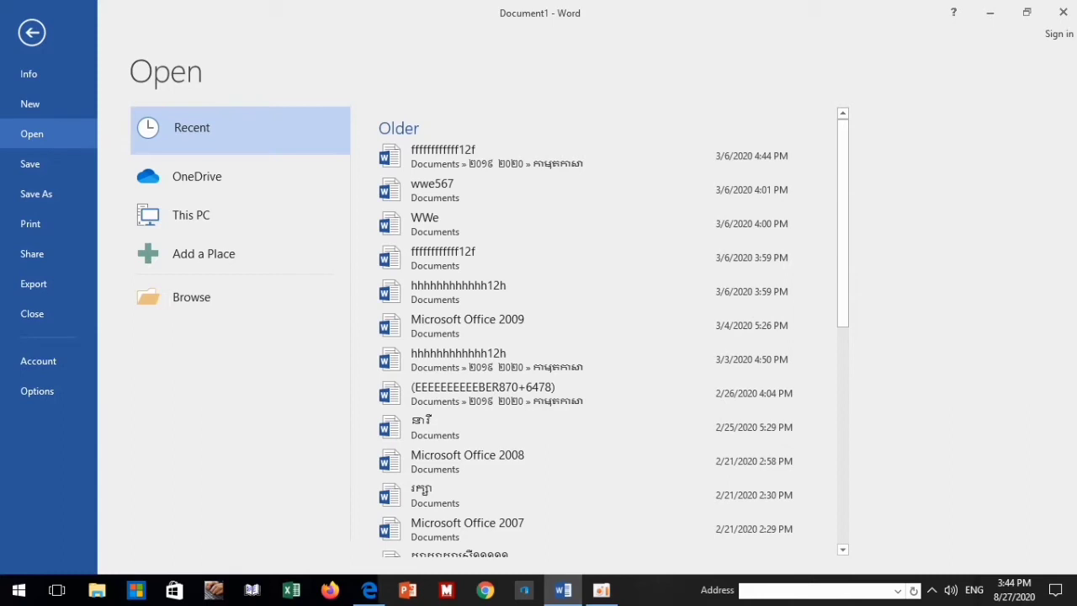
View the New templates page, then return to the blank document
{"action": "left_click", "coordinate": [30, 103]}
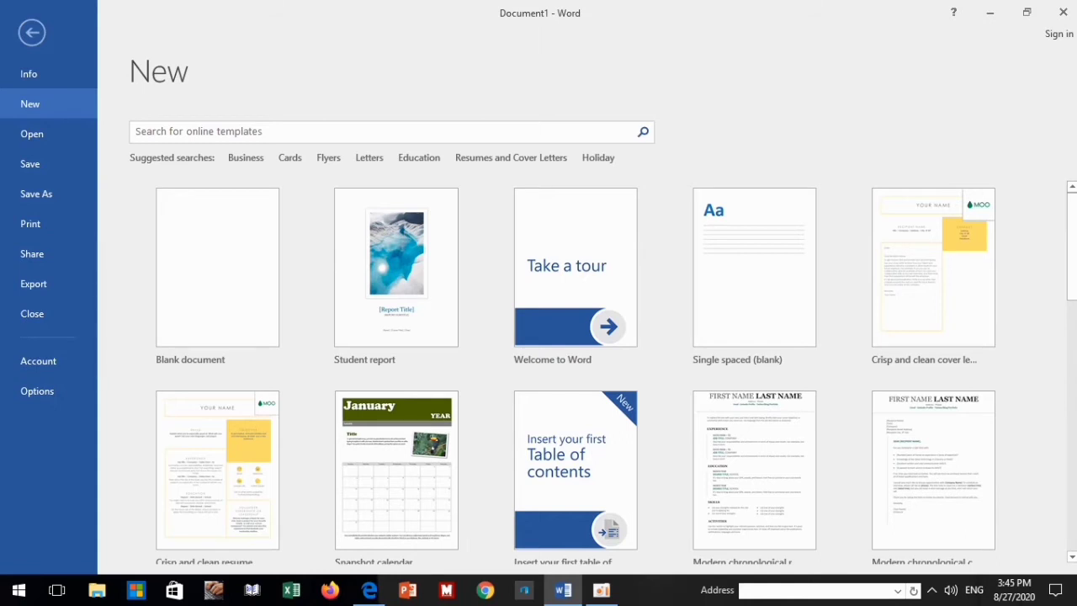
{"action": "key", "text": "Escape"}
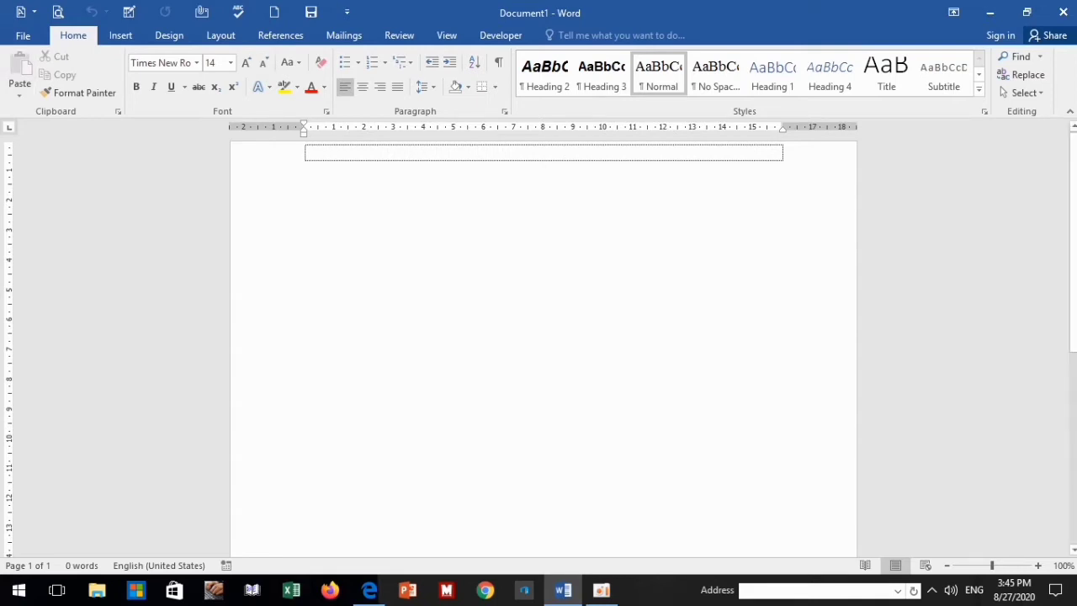
Switch to Khmer input and type the school name សាលាបឋមសិក្សាវត្តបូព៌, fixing a typo
{"action": "key", "text": "alt+shift"}
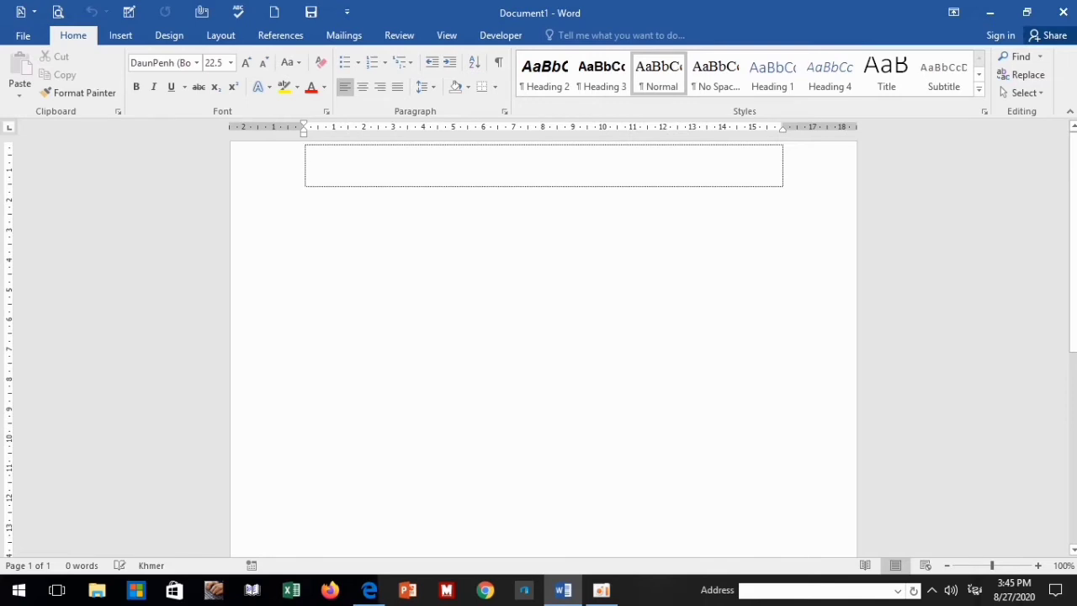
{"action": "type", "text": "សាលា"}
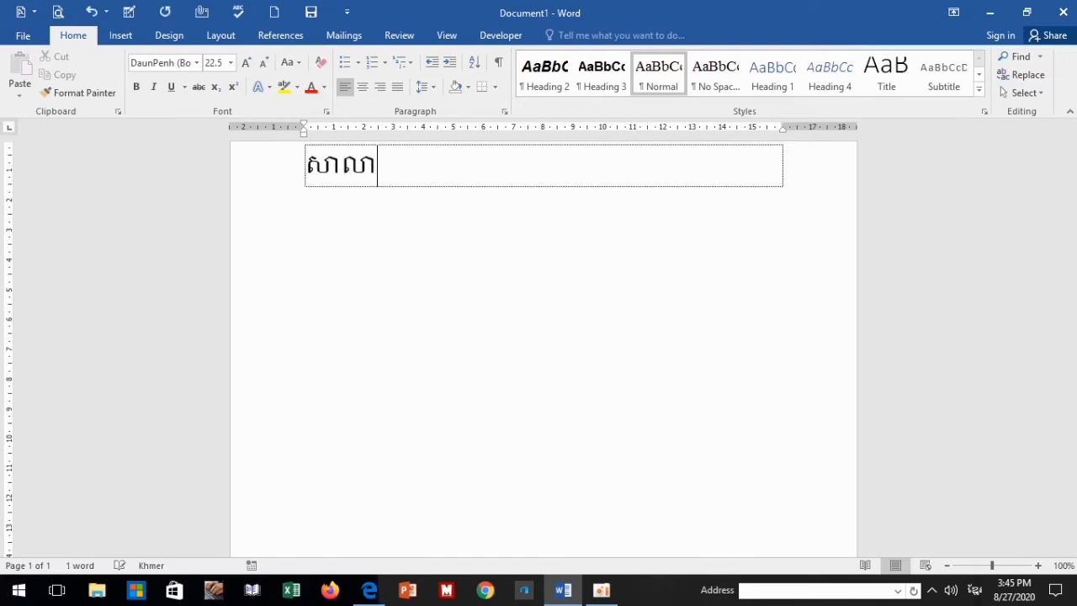
{"action": "type", "text": "បខ"}
{"action": "key", "text": "BackSpace"}
{"action": "type", "text": "បឋ"}
{"action": "type", "text": "មសិក្ស"}
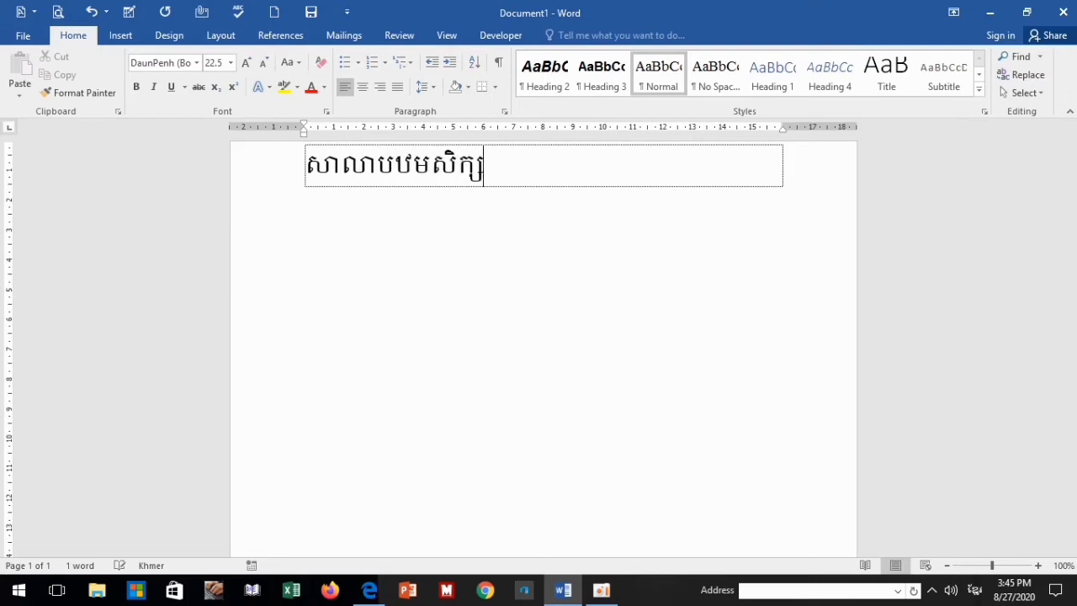
{"action": "type", "text": "ាវត"}
{"action": "type", "text": "្តប"}
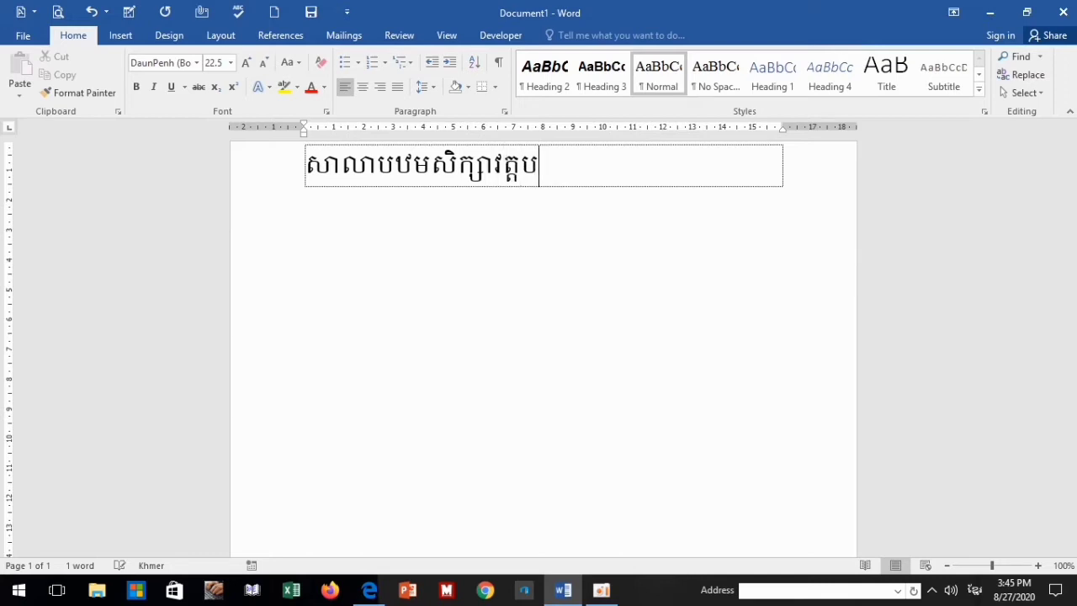
{"action": "type", "text": "ូព"}
{"action": "type", "text": "៌"}
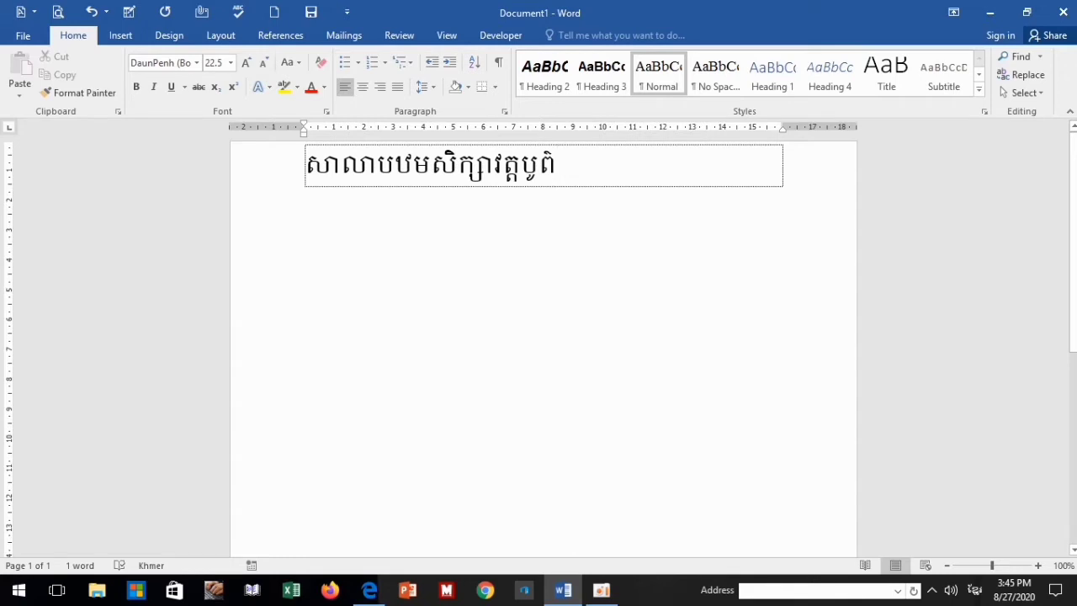
Dismiss the Missing Proofing Tools notice and select the last word វត្តបូព៌
{"action": "key", "text": "ctrl+a"}
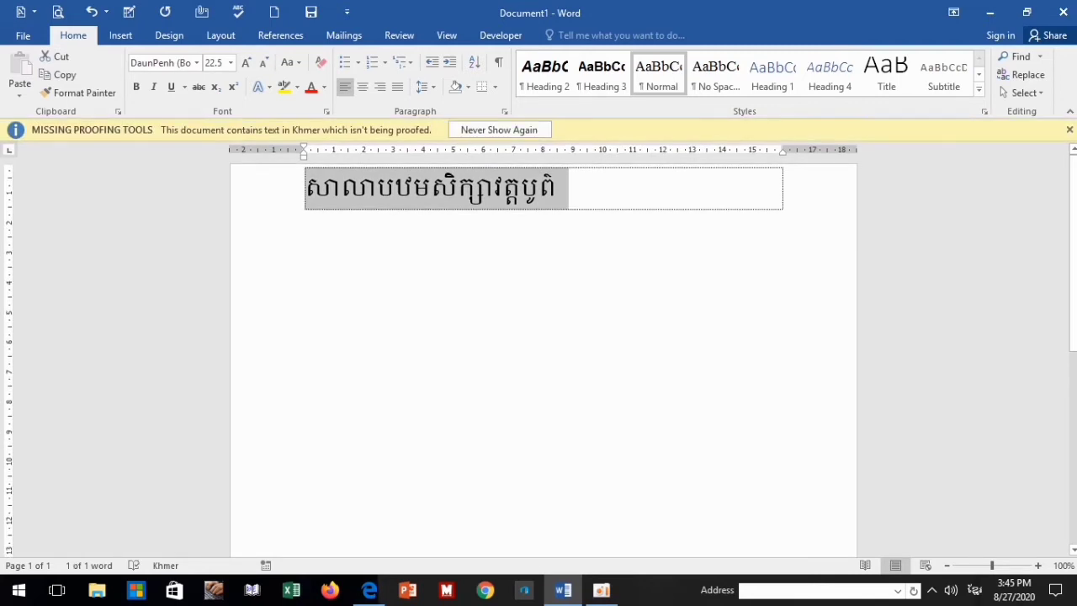
{"action": "left_click", "coordinate": [1070, 130]}
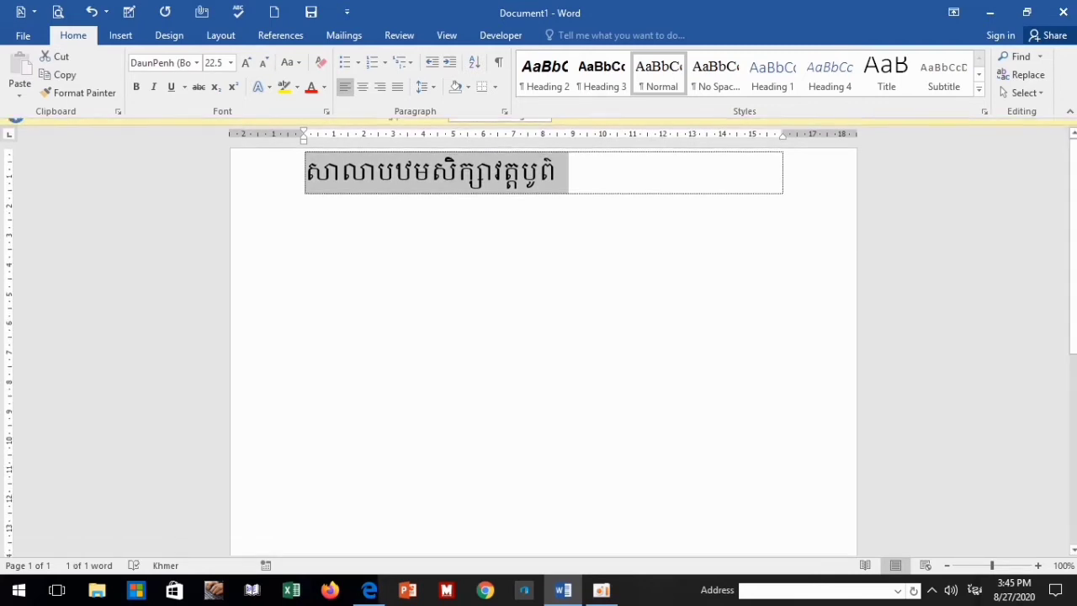
{"action": "left_click", "coordinate": [557, 165]}
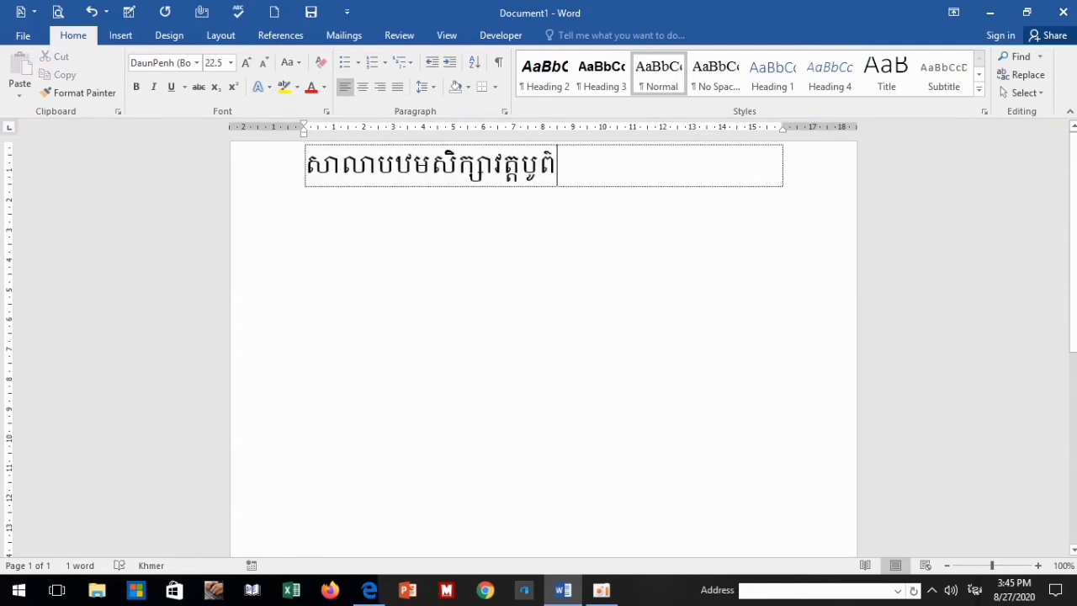
{"action": "key", "text": "shift+Left"}
{"action": "key", "text": "shift+Left"}
{"action": "key", "text": "shift+Left"}
{"action": "key", "text": "shift+Left"}
{"action": "key", "text": "shift+Left"}
{"action": "key", "text": "shift+Left"}
{"action": "key", "text": "shift+Left"}
{"action": "key", "text": "shift+Left"}
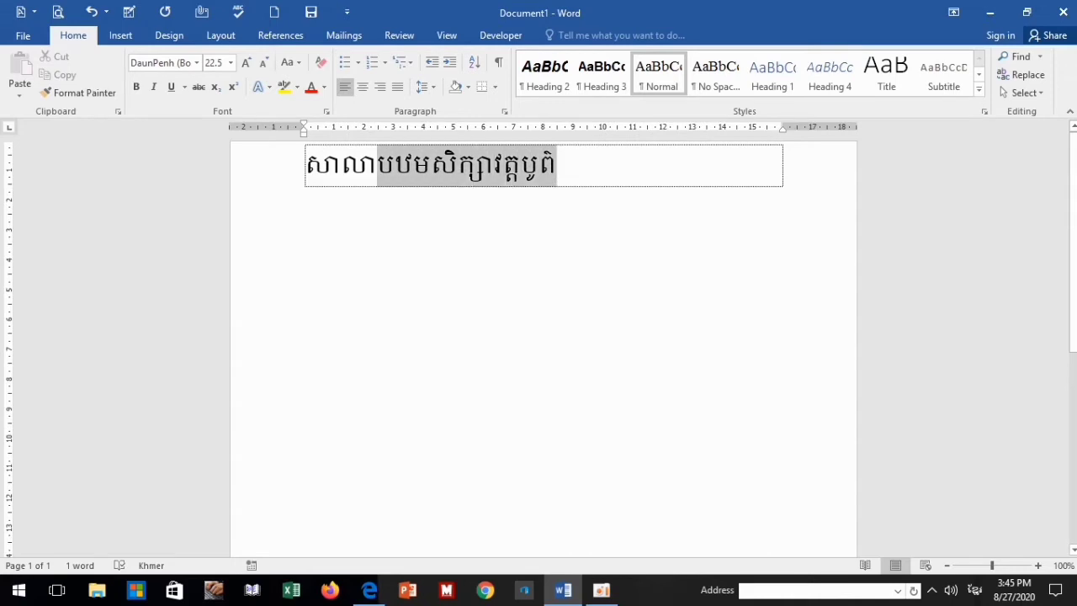
{"action": "key", "text": "ctrl+a"}
{"action": "key", "text": "shift+Right"}
{"action": "key", "text": "shift+Right"}
{"action": "key", "text": "shift+Right"}
{"action": "key", "text": "shift+Right"}
{"action": "key", "text": "shift+Right"}
{"action": "key", "text": "shift+Right"}
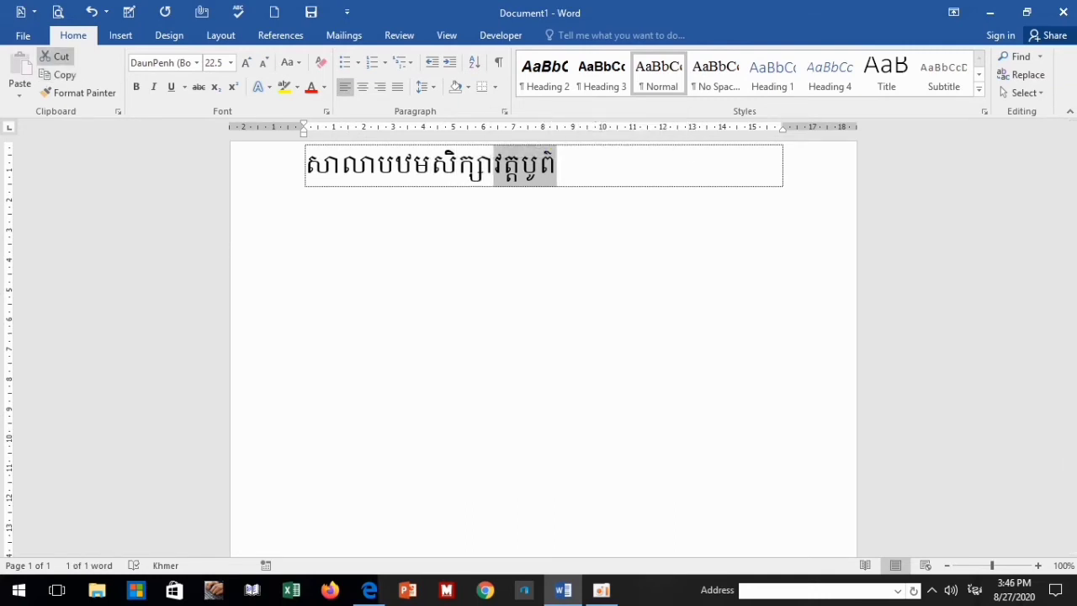
Cut វត្តបូព៌ into a new row, then undo the cut, row and paste
{"action": "left_click", "coordinate": [55, 56]}
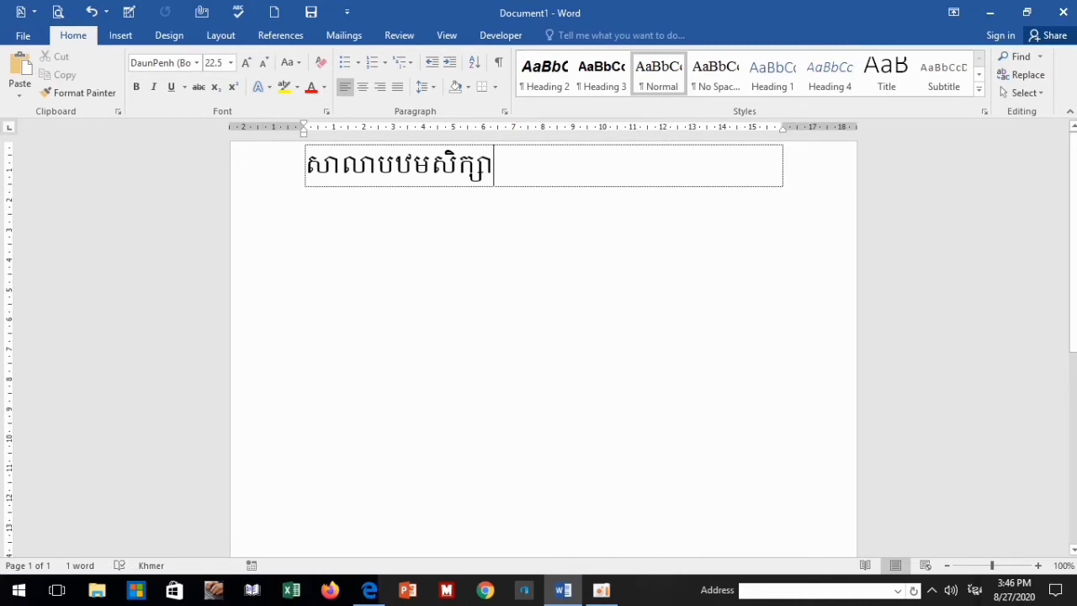
{"action": "key", "text": "Return"}
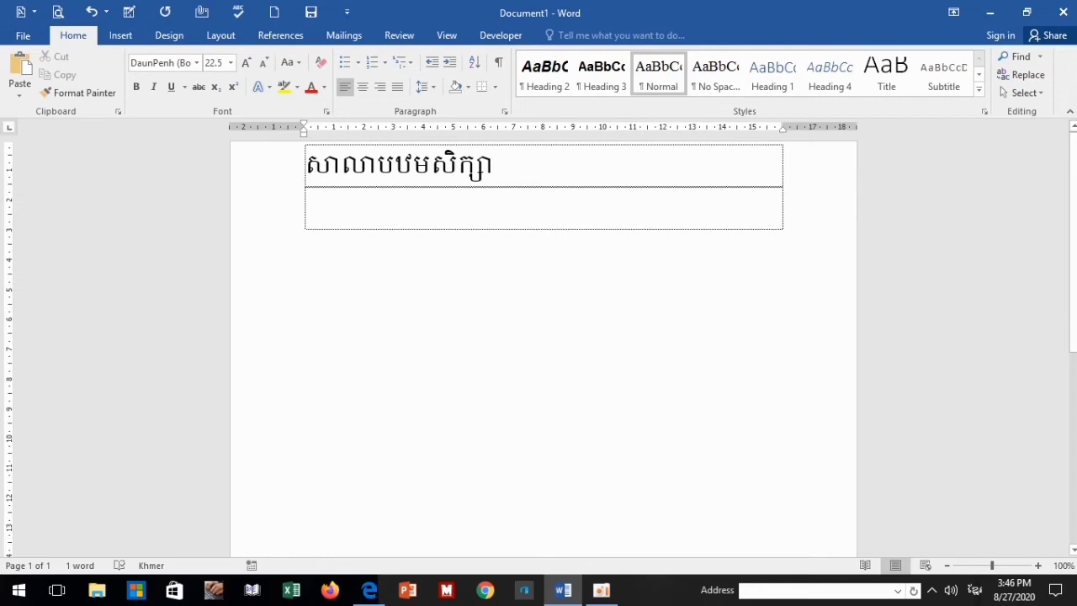
{"action": "right_click", "coordinate": [320, 202]}
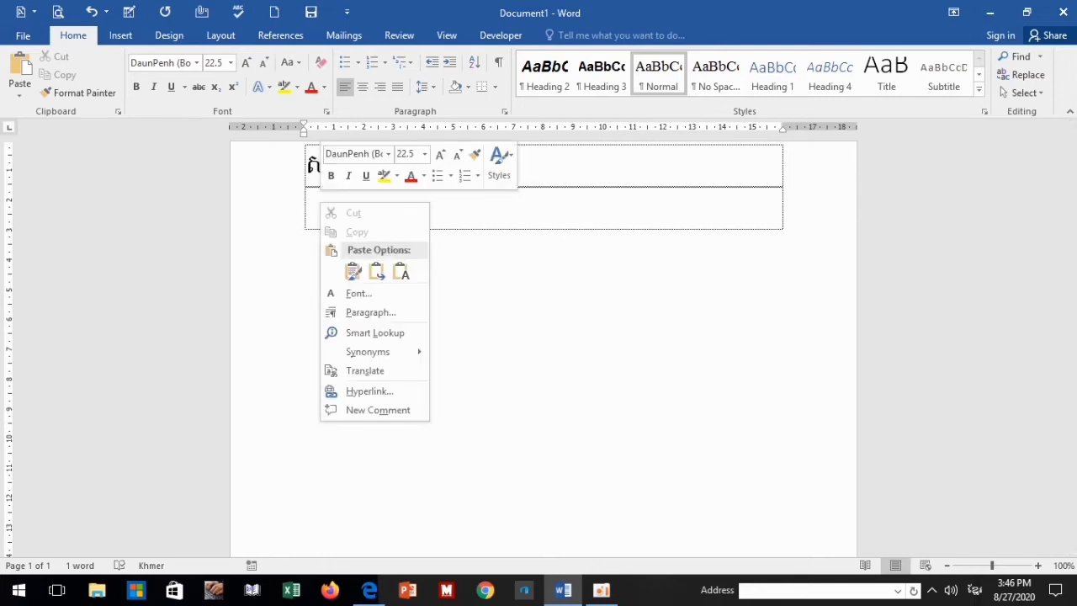
{"action": "left_click", "coordinate": [352, 271]}
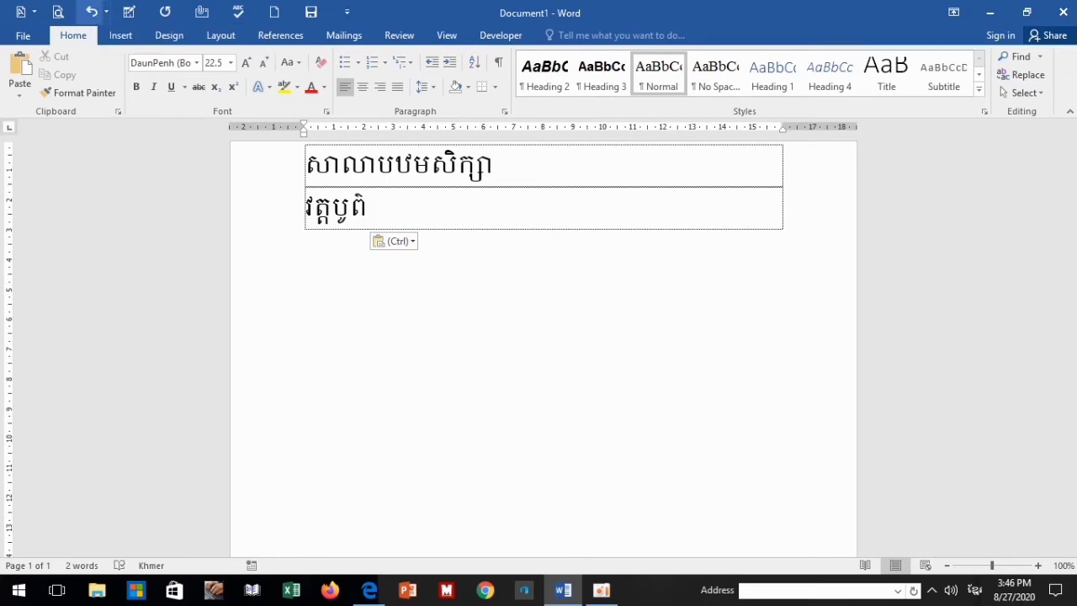
{"action": "left_click", "coordinate": [92, 12]}
{"action": "left_click", "coordinate": [92, 12]}
{"action": "left_click", "coordinate": [92, 12]}
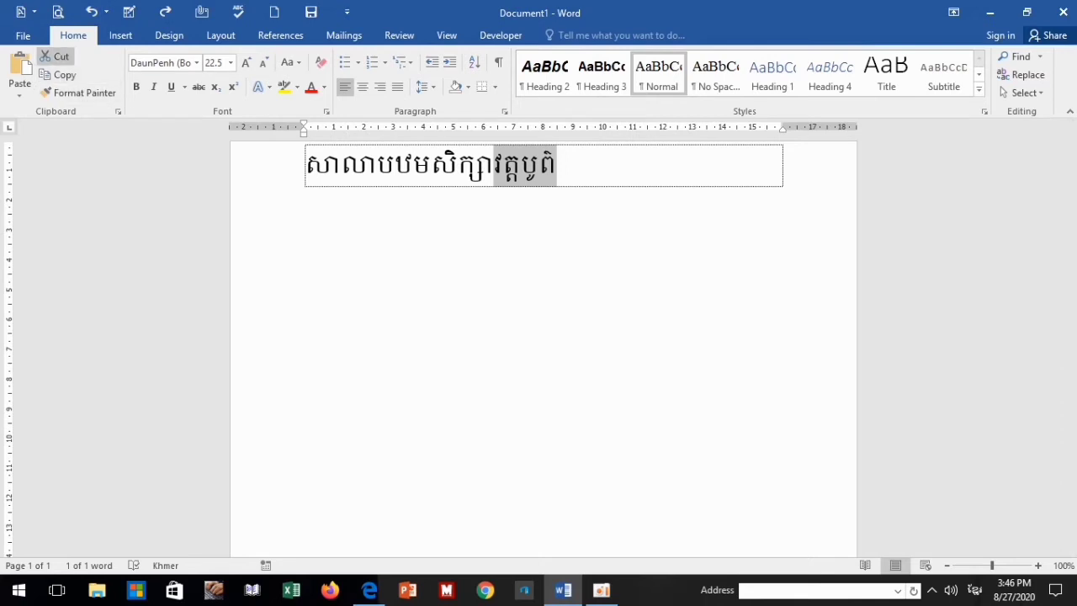
Copy វត្តបូព៌ and add an empty row below the school name with Tab
{"action": "left_click", "coordinate": [59, 74]}
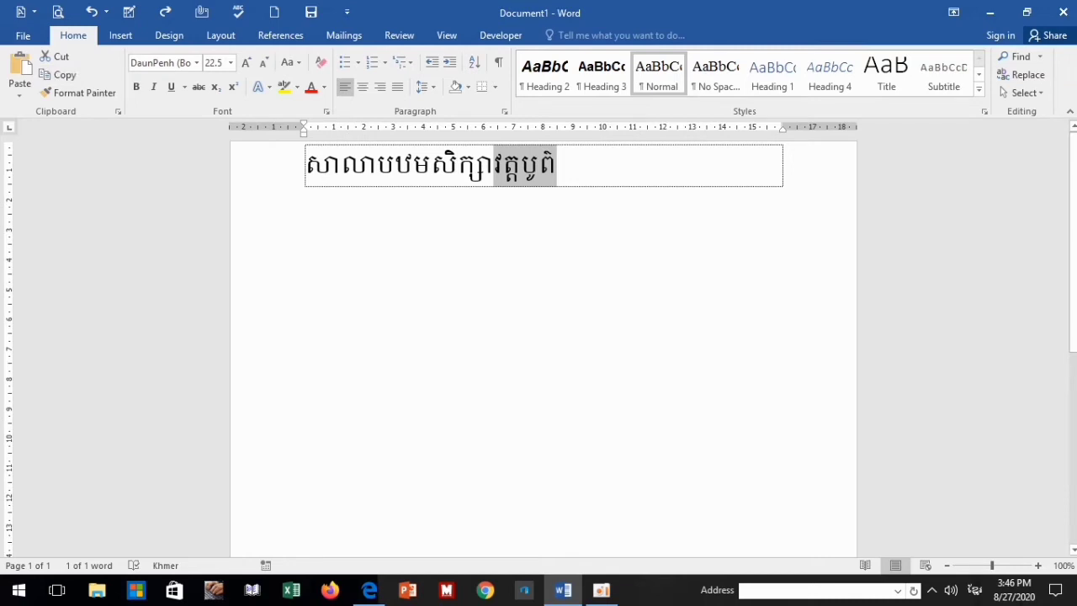
{"action": "left_click", "coordinate": [340, 164]}
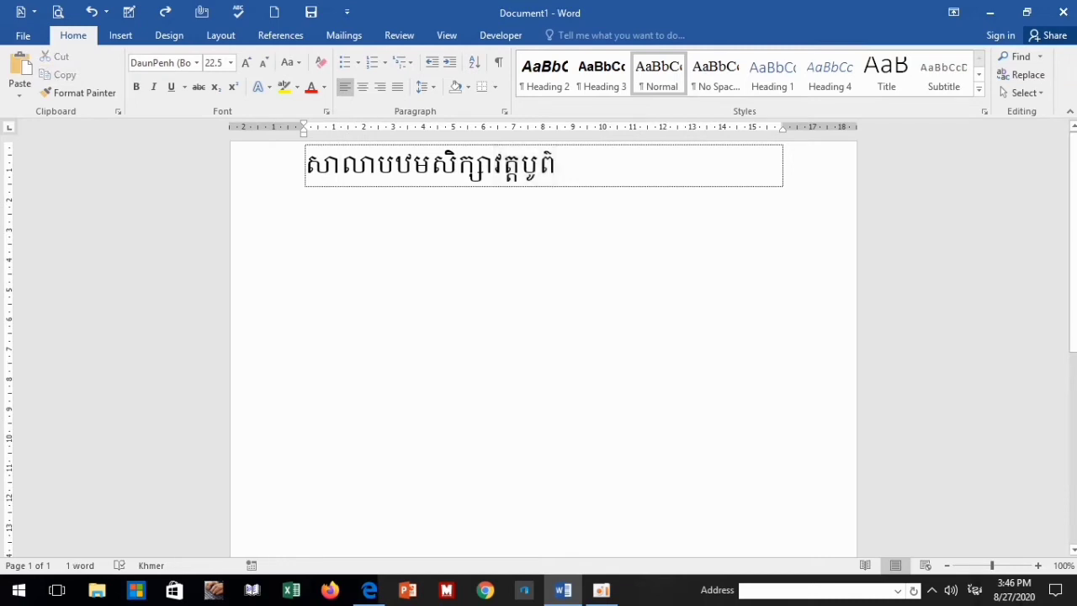
{"action": "left_click", "coordinate": [557, 164]}
{"action": "key", "text": "Tab"}
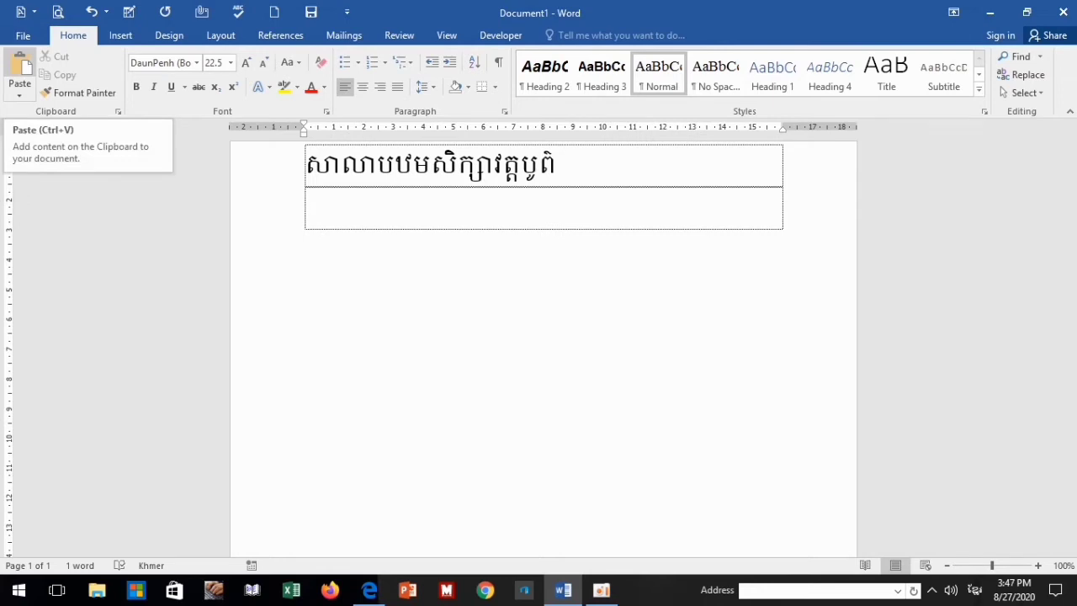
Paste វត្តបូព៌ into the second row, then select the first-row school name
{"action": "left_click", "coordinate": [20, 72]}
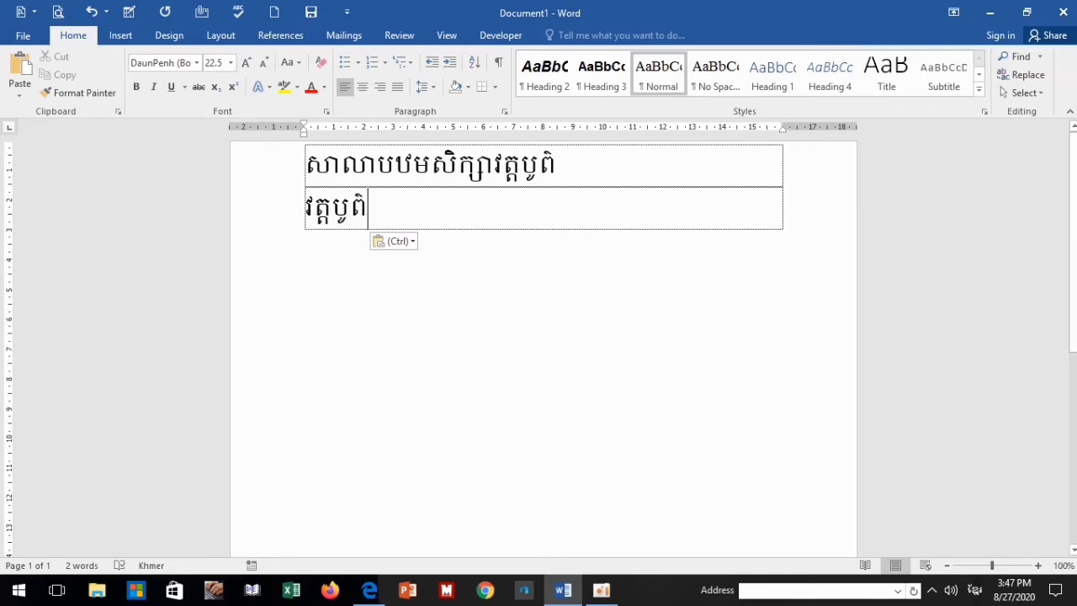
{"action": "left_click_drag", "start_coordinate": [562, 165], "coordinate": [305, 165]}
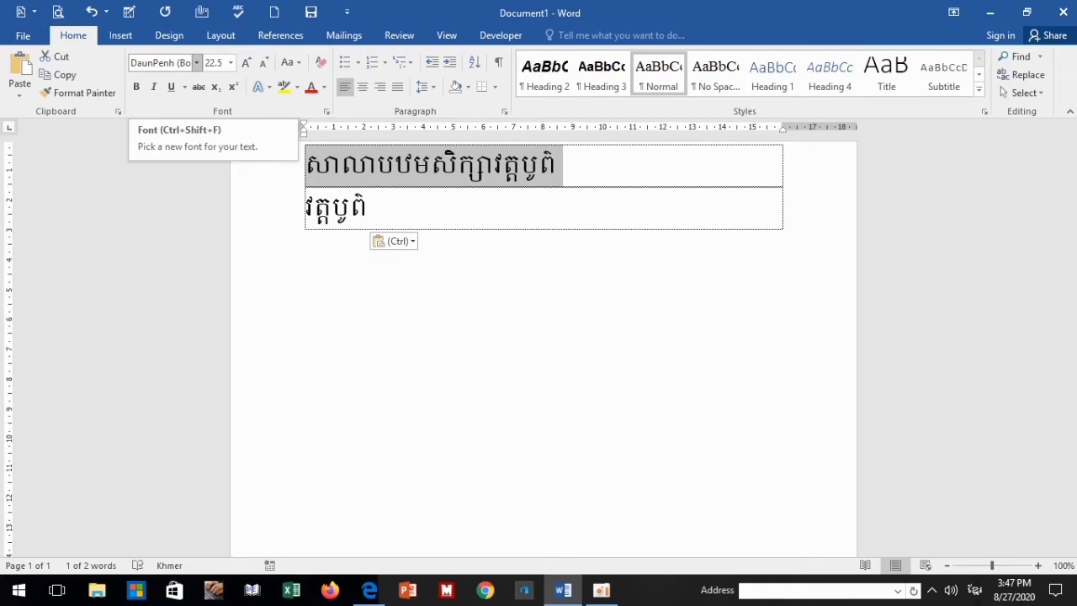
{"action": "left_click", "coordinate": [196, 62]}
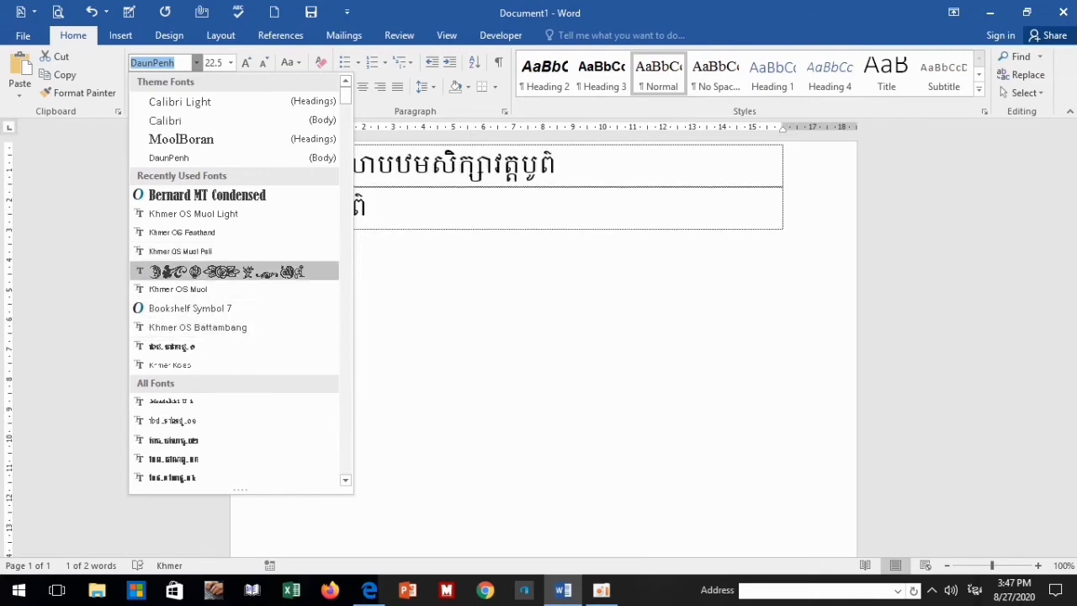
{"action": "scroll", "coordinate": [236, 278], "scroll_direction": "down", "scroll_amount": 5}
{"action": "scroll", "coordinate": [236, 277], "scroll_direction": "down", "scroll_amount": 3}
{"action": "scroll", "coordinate": [236, 278], "scroll_direction": "down", "scroll_amount": 3}
{"action": "scroll", "coordinate": [236, 278], "scroll_direction": "down", "scroll_amount": 5}
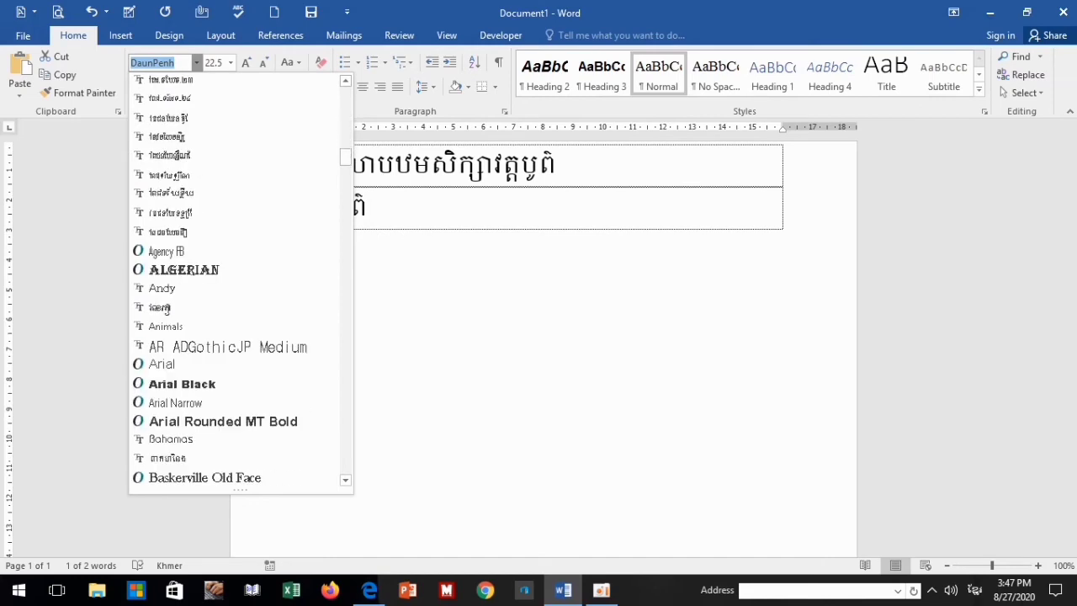
{"action": "scroll", "coordinate": [236, 231], "scroll_direction": "down", "scroll_amount": 4}
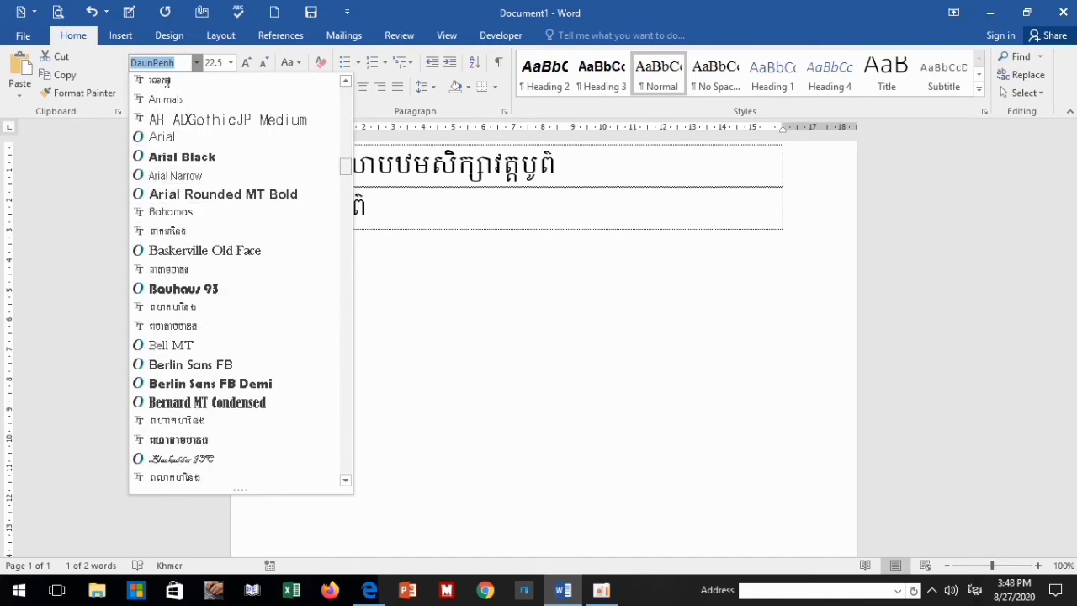
{"action": "scroll", "coordinate": [236, 277], "scroll_direction": "down", "scroll_amount": 5}
{"action": "scroll", "coordinate": [236, 278], "scroll_direction": "down", "scroll_amount": 5}
{"action": "scroll", "coordinate": [236, 278], "scroll_direction": "down", "scroll_amount": 5}
{"action": "scroll", "coordinate": [240, 278], "scroll_direction": "up", "scroll_amount": 2}
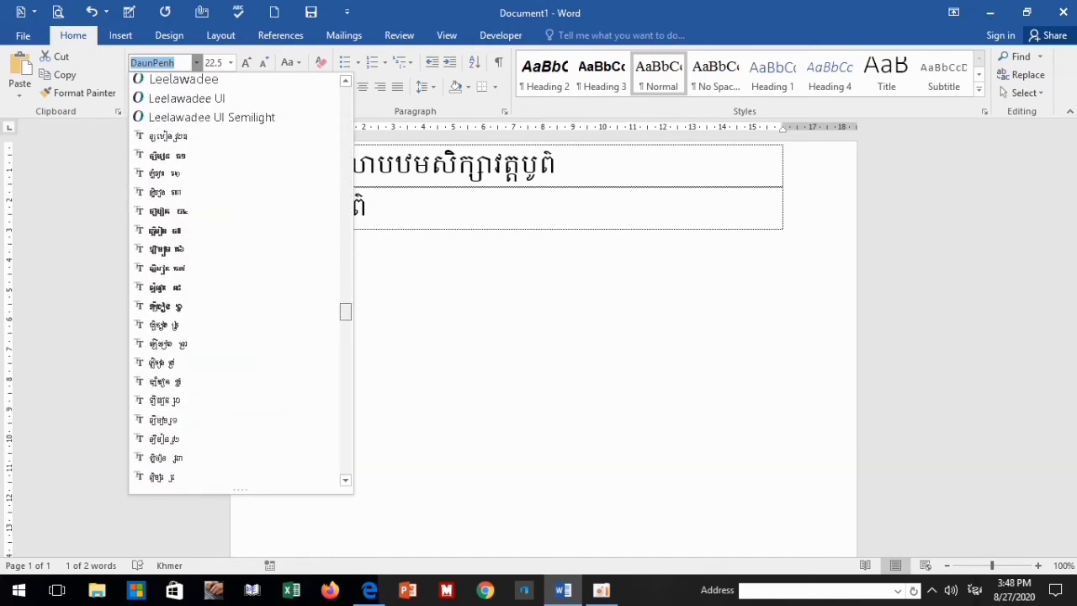
{"action": "scroll", "coordinate": [239, 278], "scroll_direction": "up", "scroll_amount": 4}
{"action": "scroll", "coordinate": [239, 278], "scroll_direction": "up", "scroll_amount": 2}
{"action": "scroll", "coordinate": [240, 278], "scroll_direction": "up", "scroll_amount": 3}
{"action": "scroll", "coordinate": [240, 278], "scroll_direction": "up", "scroll_amount": 2}
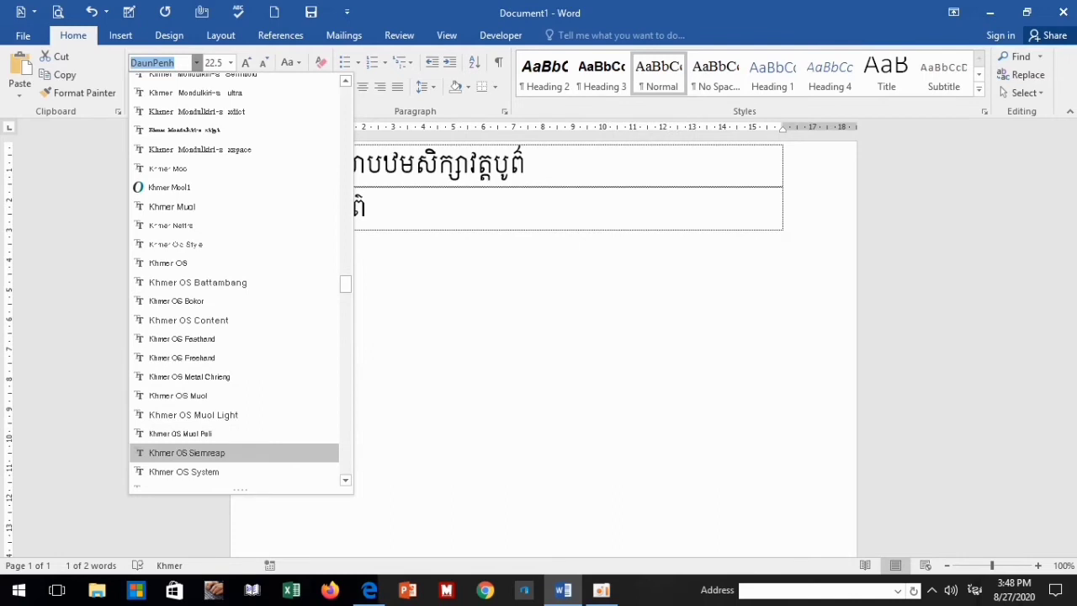
{"action": "left_click", "coordinate": [186, 453]}
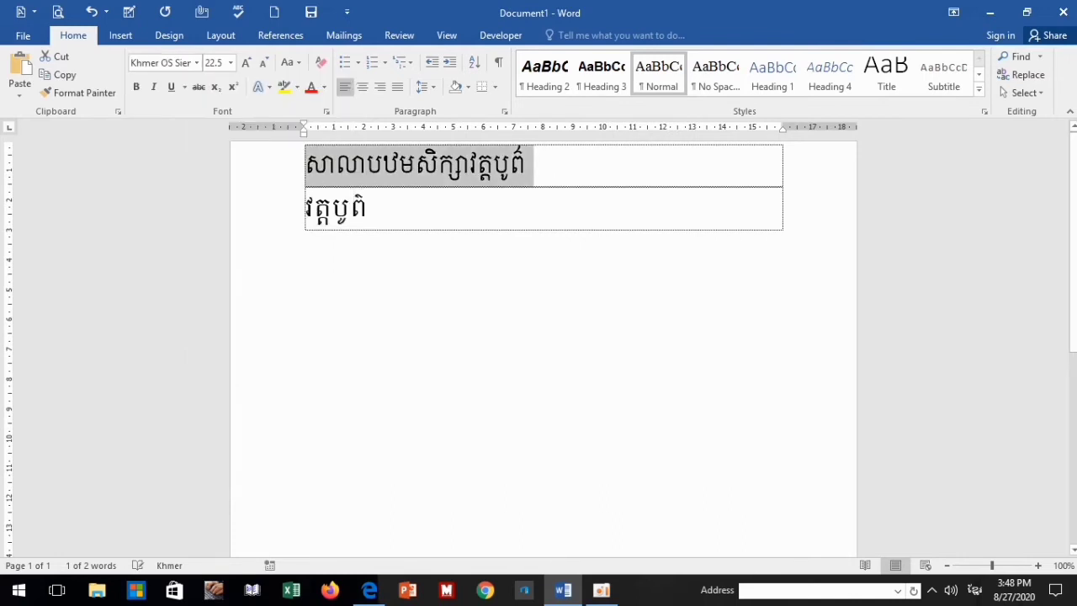
{"action": "left_click", "coordinate": [367, 208]}
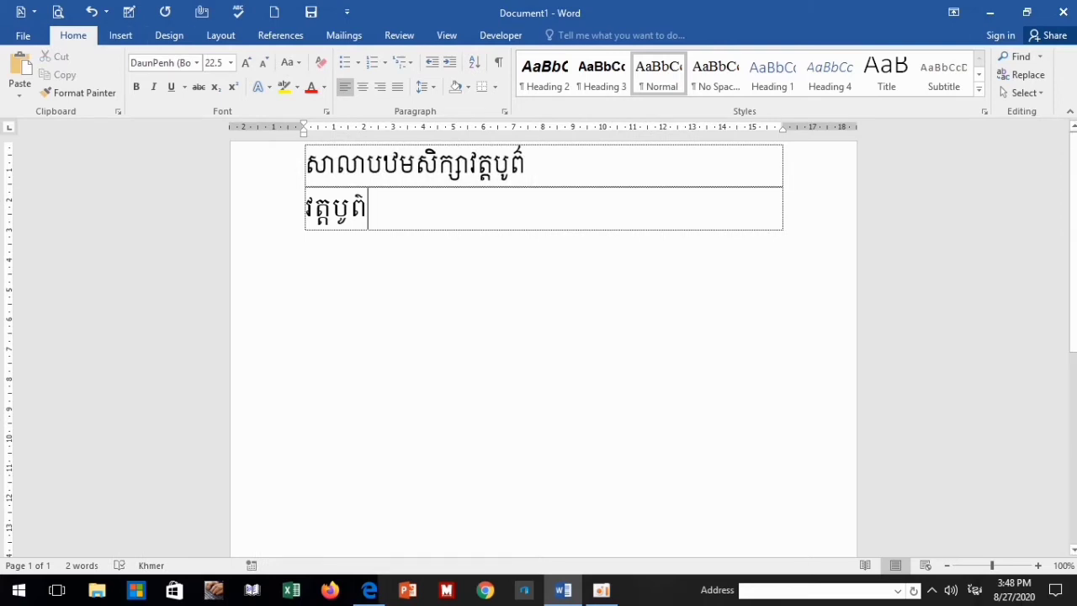
{"action": "left_click", "coordinate": [527, 166]}
{"action": "left_click", "coordinate": [196, 63]}
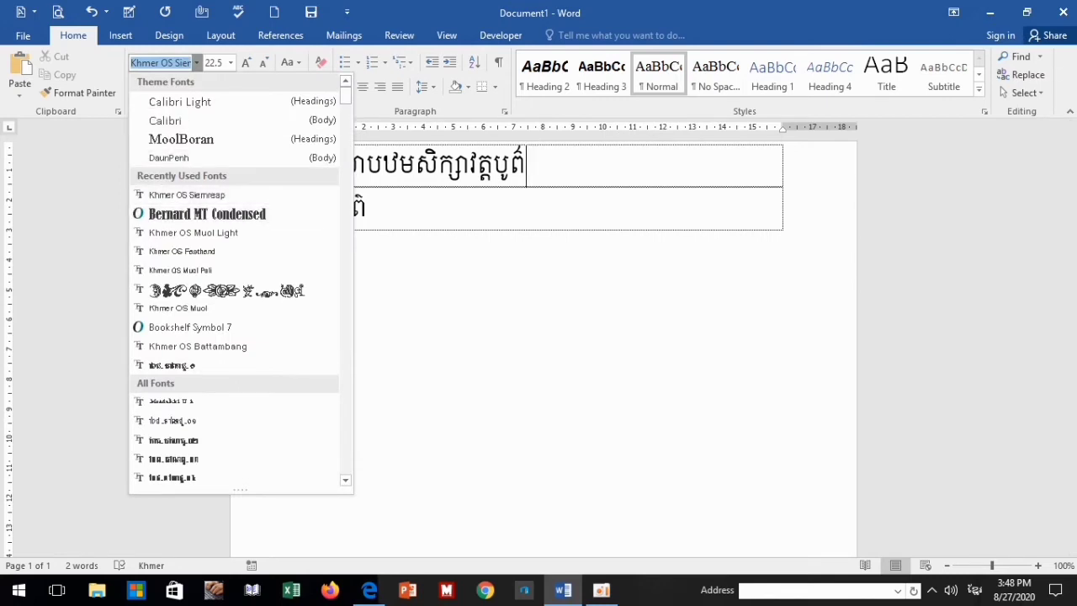
{"action": "key", "text": "Escape"}
{"action": "left_click", "coordinate": [367, 208]}
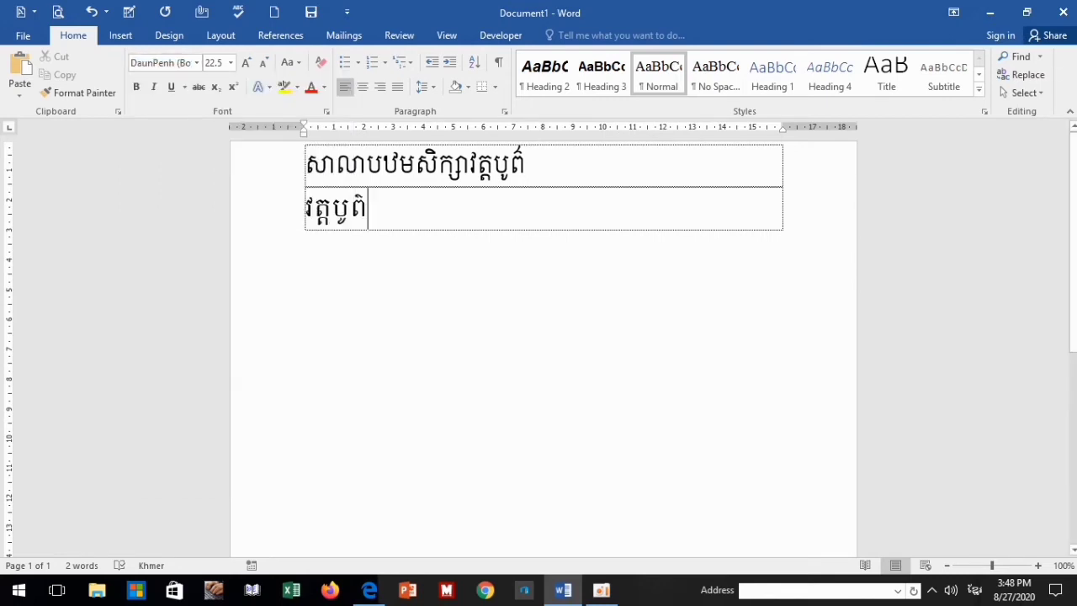
{"action": "left_click", "coordinate": [196, 62]}
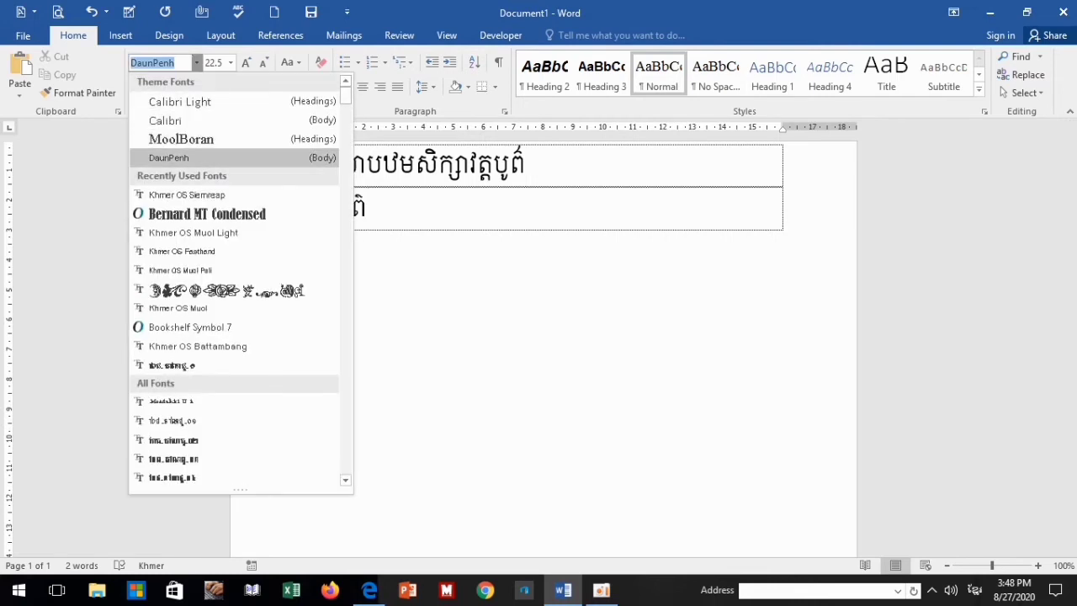
{"action": "left_click", "coordinate": [169, 158]}
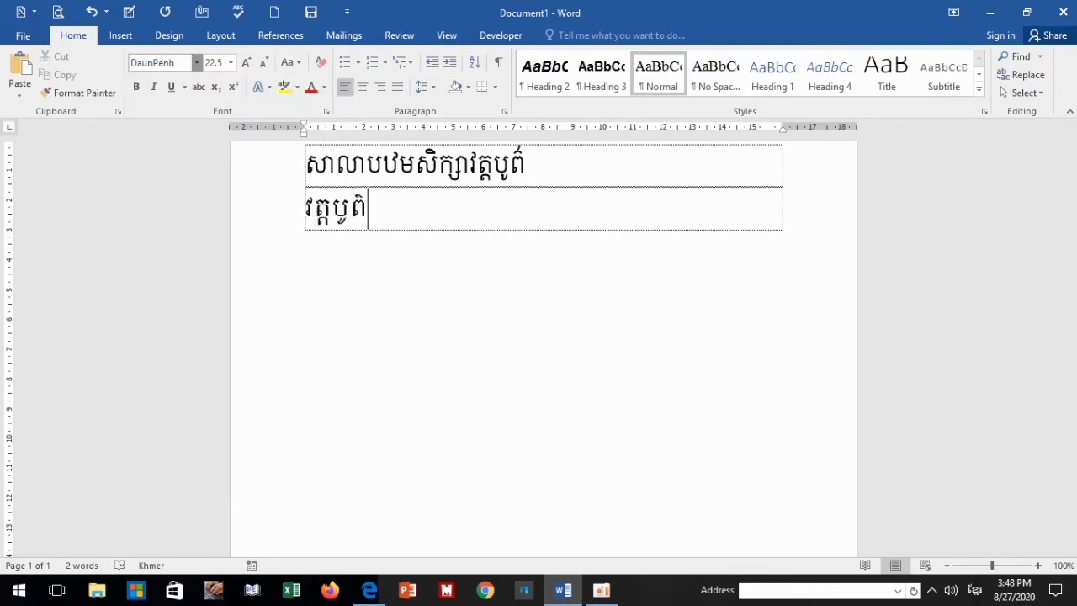
Grow the selected school name step by step to 72 pt, then shrink it back to 28 pt
{"action": "left_click_drag", "start_coordinate": [525, 165], "coordinate": [304, 165]}
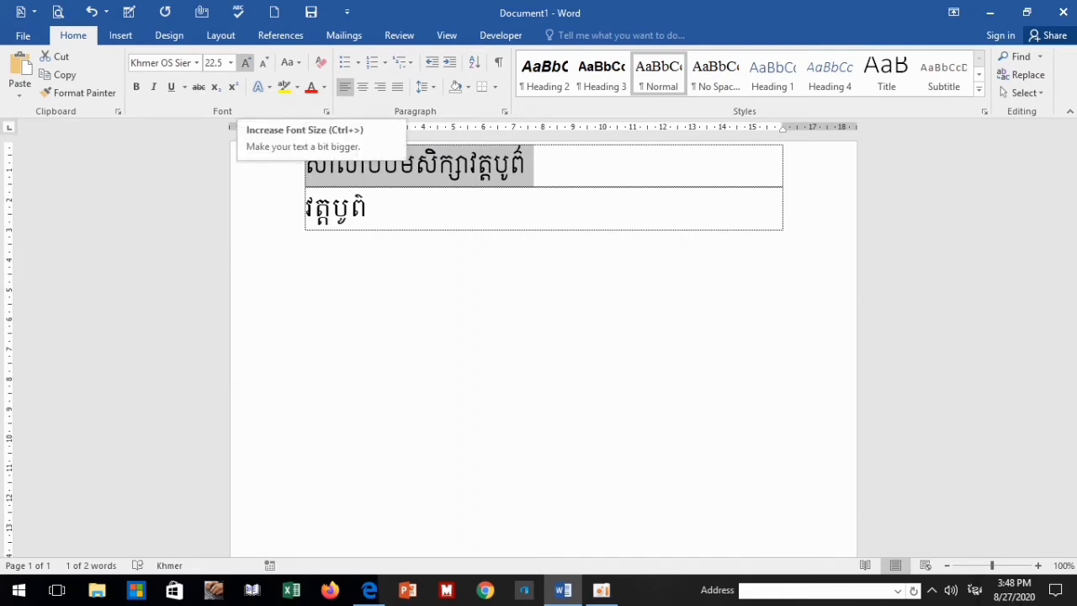
{"action": "left_click", "coordinate": [229, 62]}
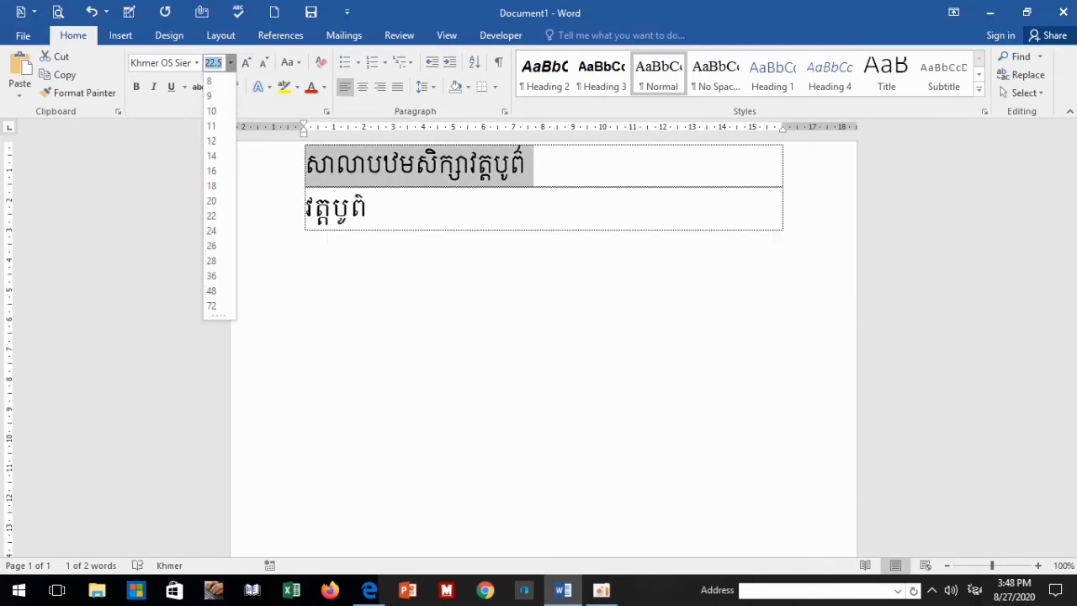
{"action": "left_click", "coordinate": [246, 62]}
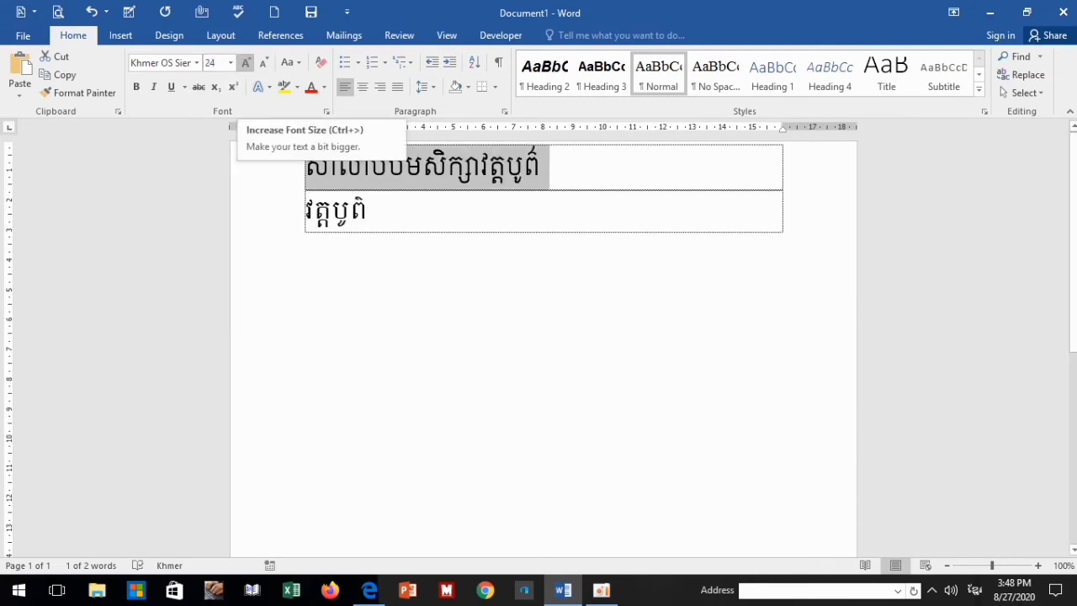
{"action": "left_click", "coordinate": [246, 62]}
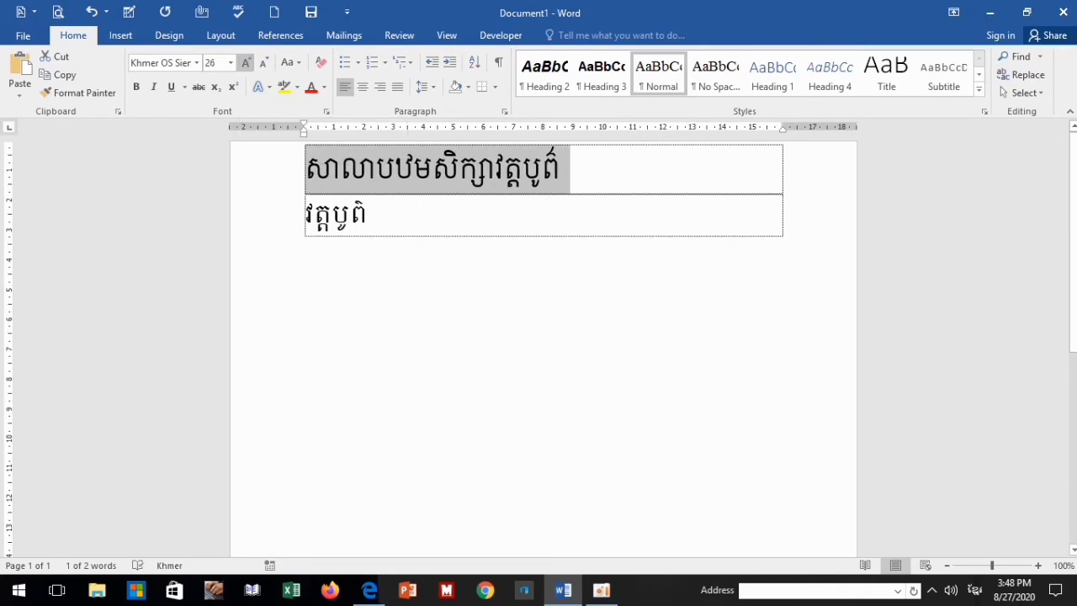
{"action": "left_click", "coordinate": [245, 62]}
{"action": "left_click", "coordinate": [246, 62]}
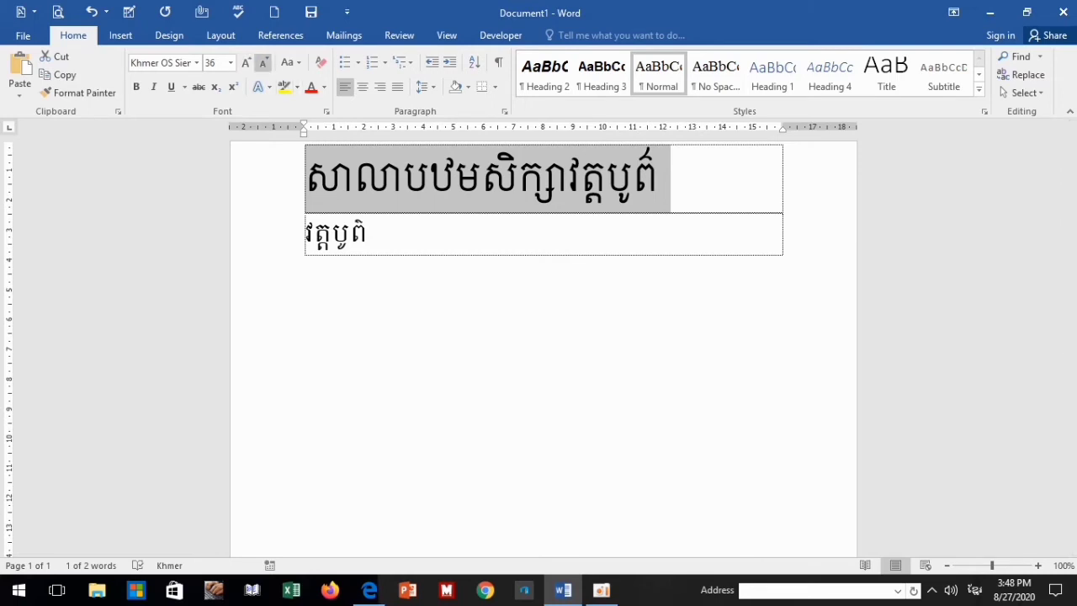
{"action": "left_click", "coordinate": [246, 62]}
{"action": "left_click", "coordinate": [246, 62]}
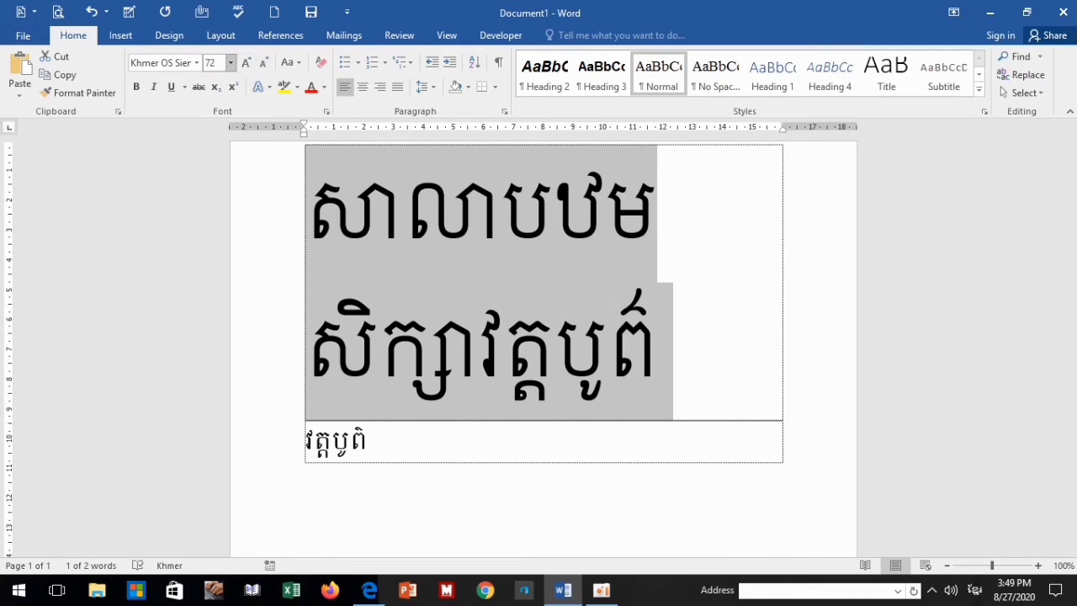
{"action": "left_click", "coordinate": [230, 62]}
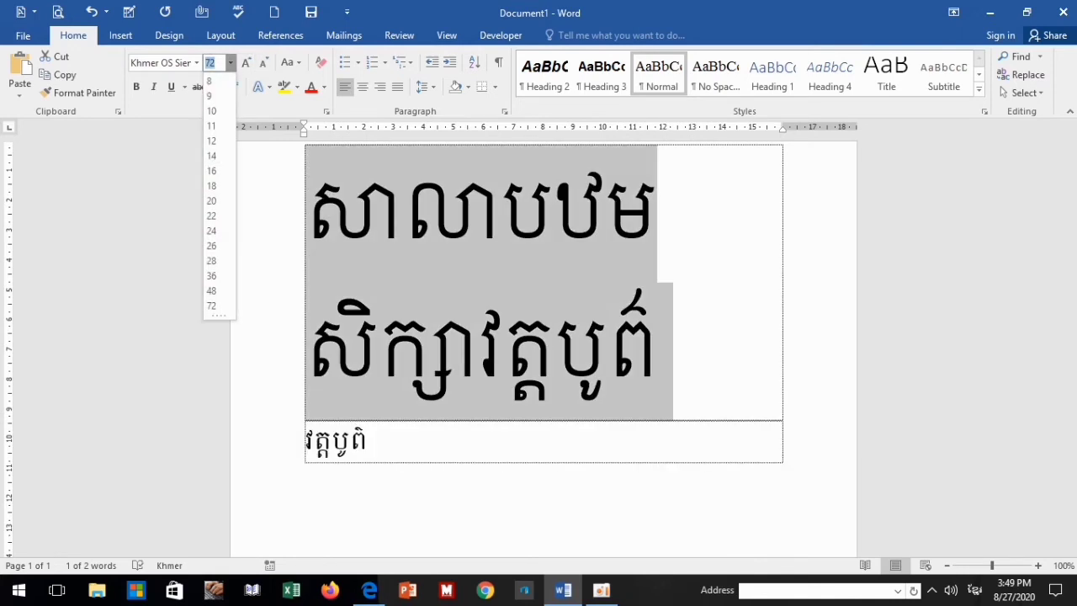
{"action": "left_click", "coordinate": [263, 62]}
{"action": "left_click", "coordinate": [264, 62]}
{"action": "left_click", "coordinate": [263, 62]}
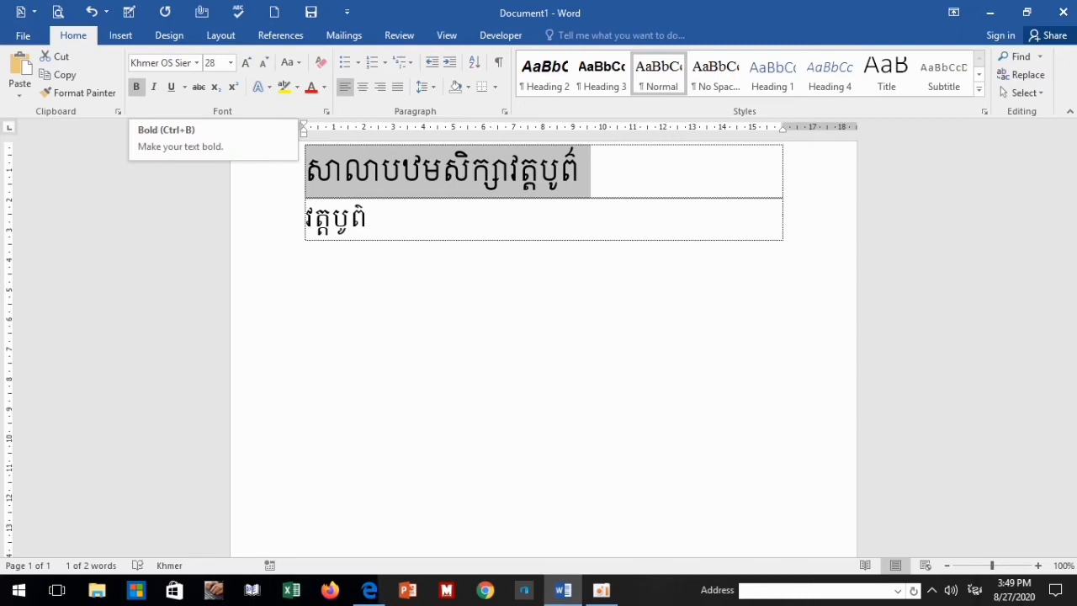
Try bold, italic, underline and wavy underline on the school name, ending with strikethrough only
{"action": "left_click", "coordinate": [136, 86]}
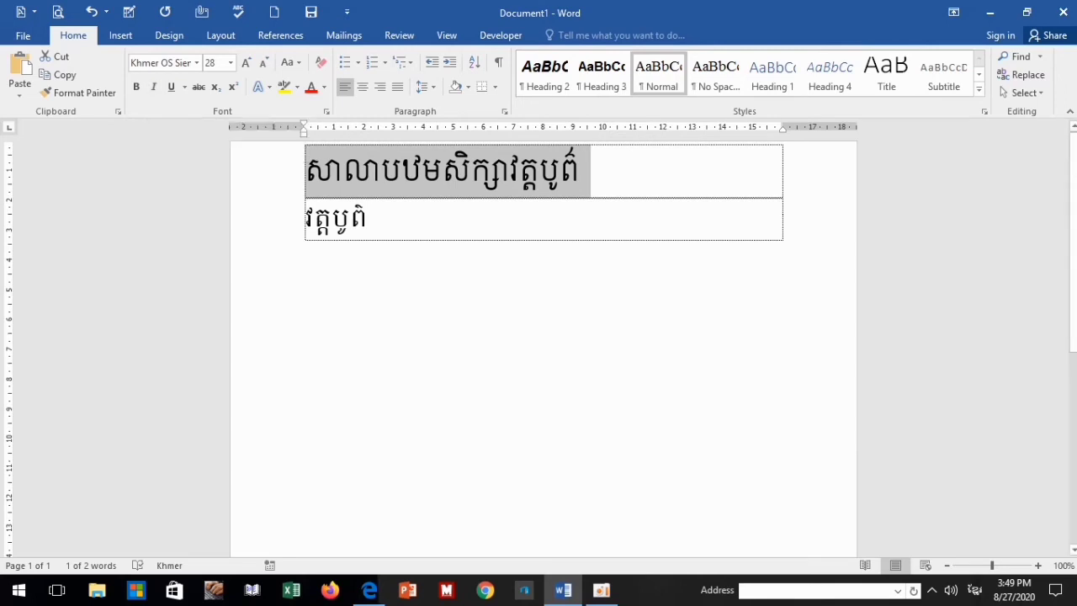
{"action": "key", "text": "ctrl+i"}
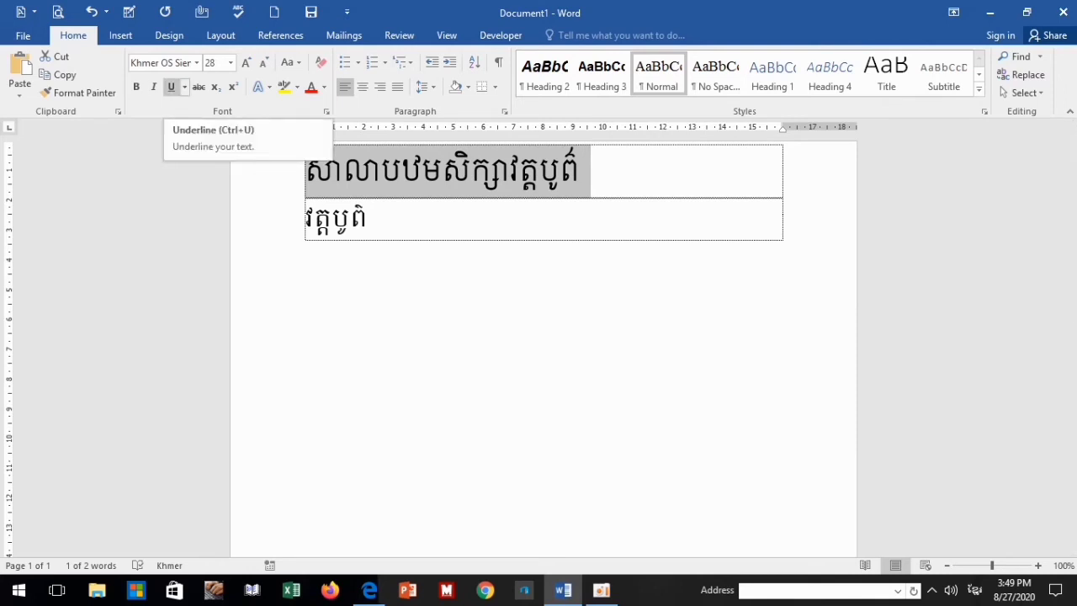
{"action": "left_click", "coordinate": [170, 87]}
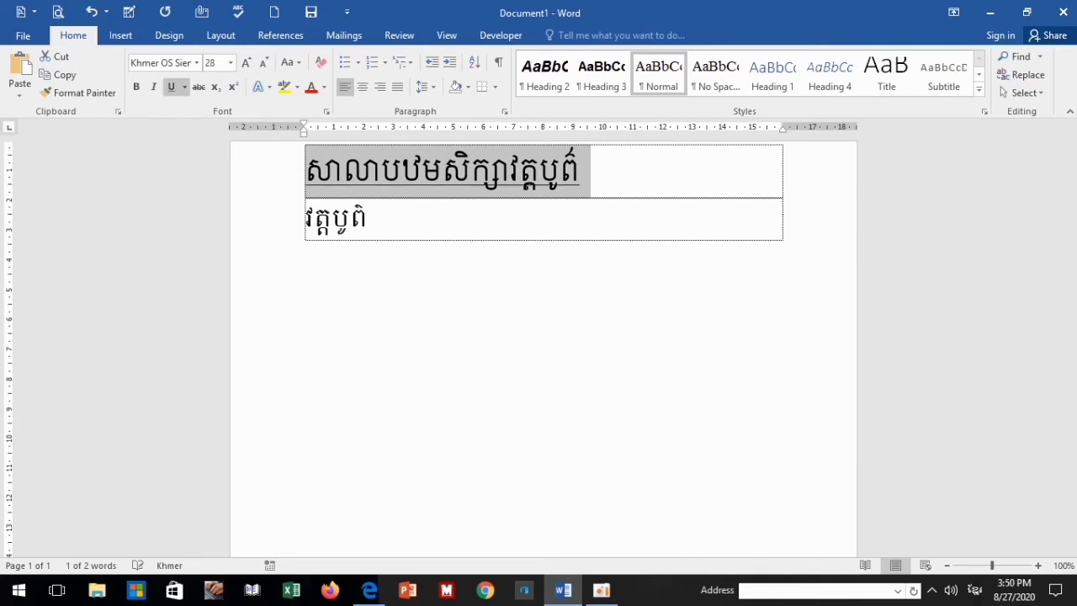
{"action": "left_click", "coordinate": [184, 87]}
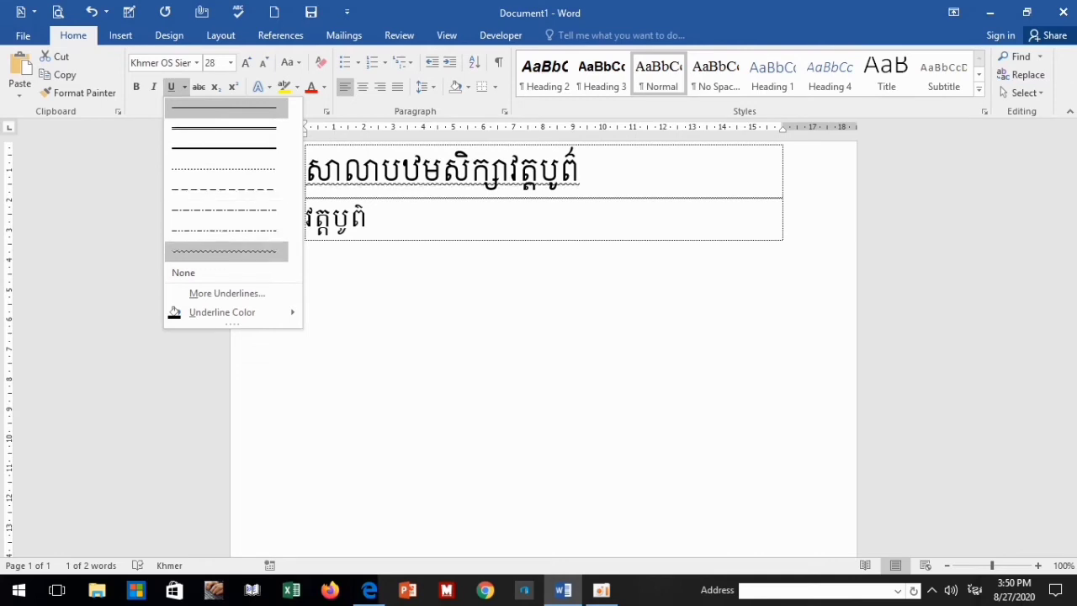
{"action": "left_click", "coordinate": [226, 251]}
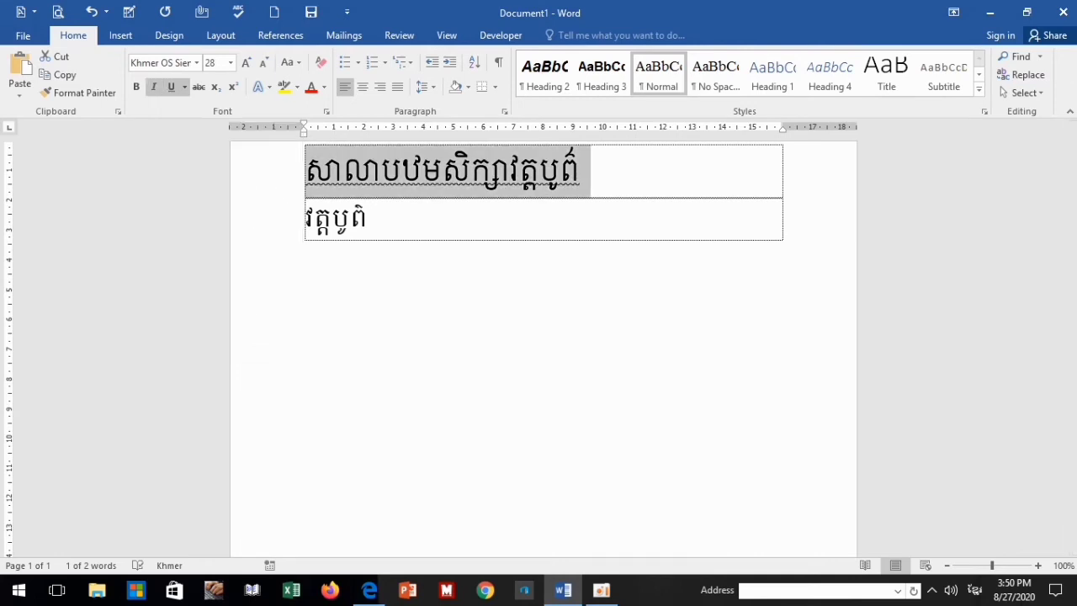
{"action": "key", "text": "ctrl+u"}
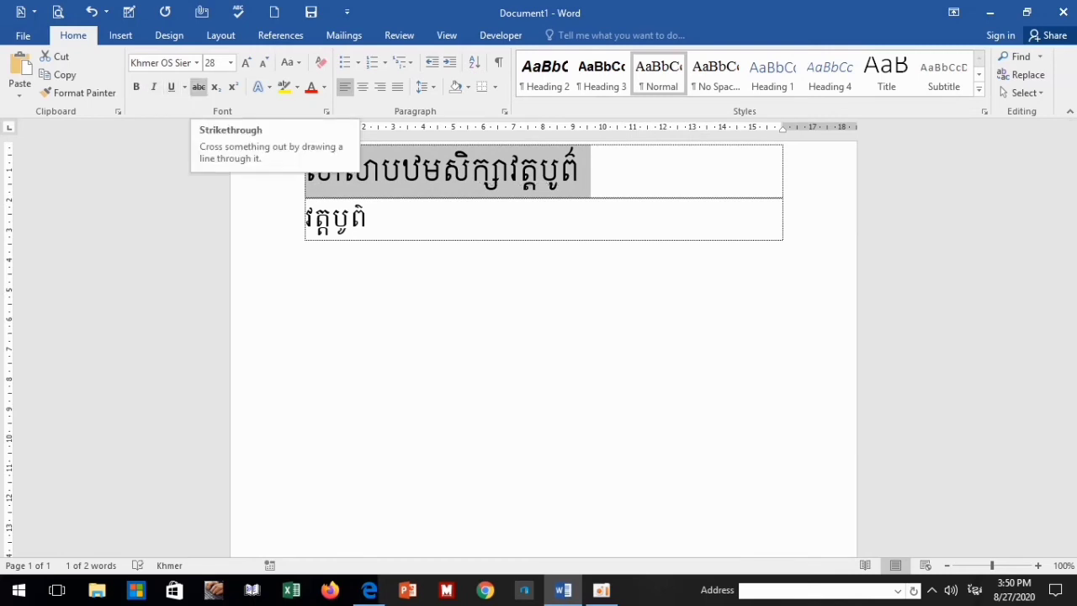
{"action": "left_click", "coordinate": [198, 87]}
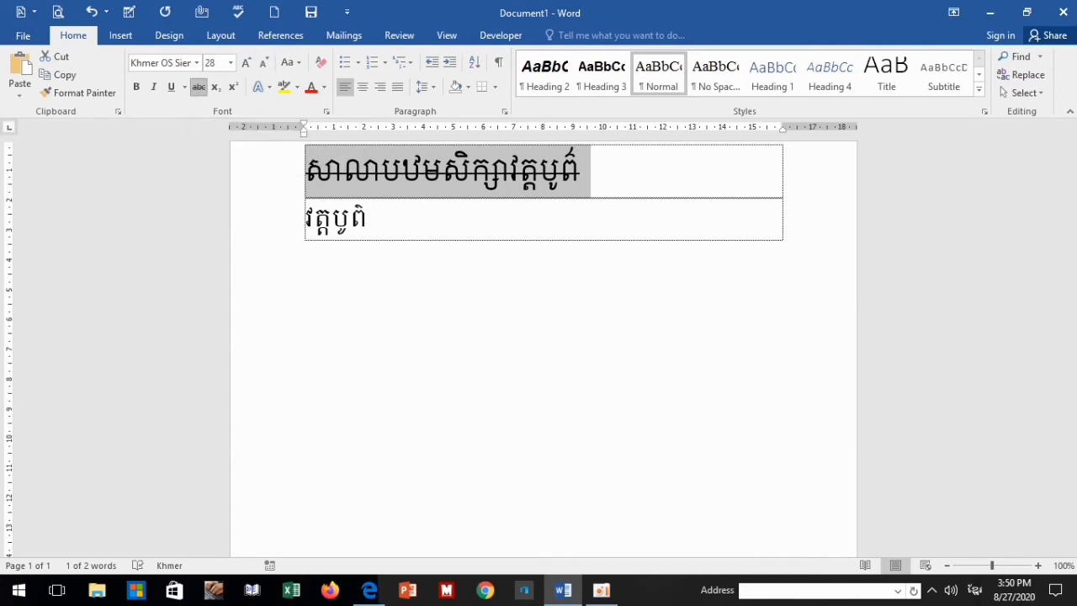
Turn off strikethrough, try subscript and superscript, and return the name to normal position
{"action": "left_click", "coordinate": [199, 86]}
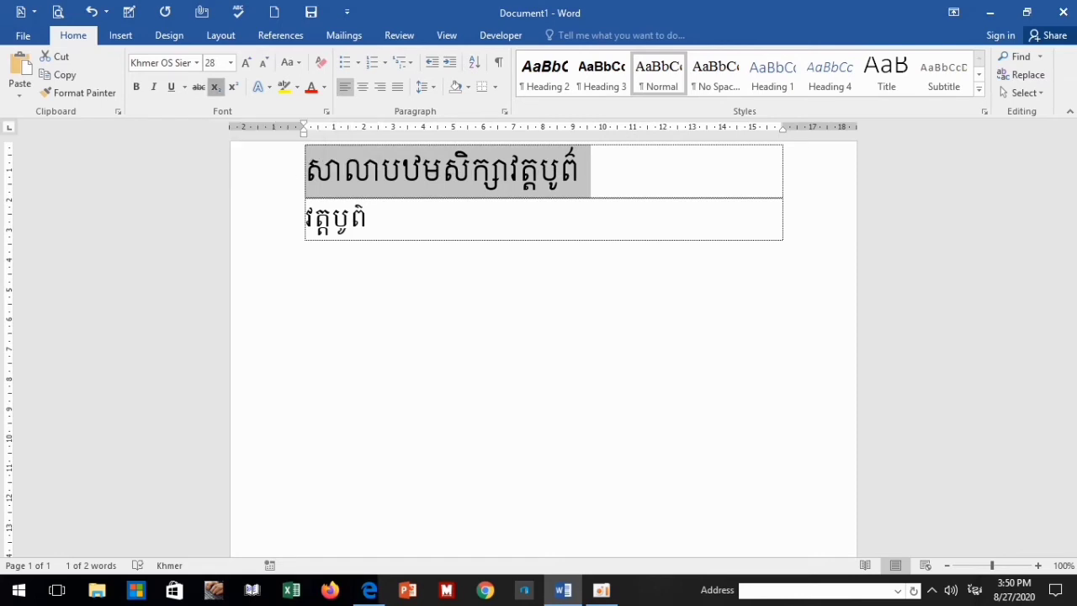
{"action": "left_click", "coordinate": [216, 86]}
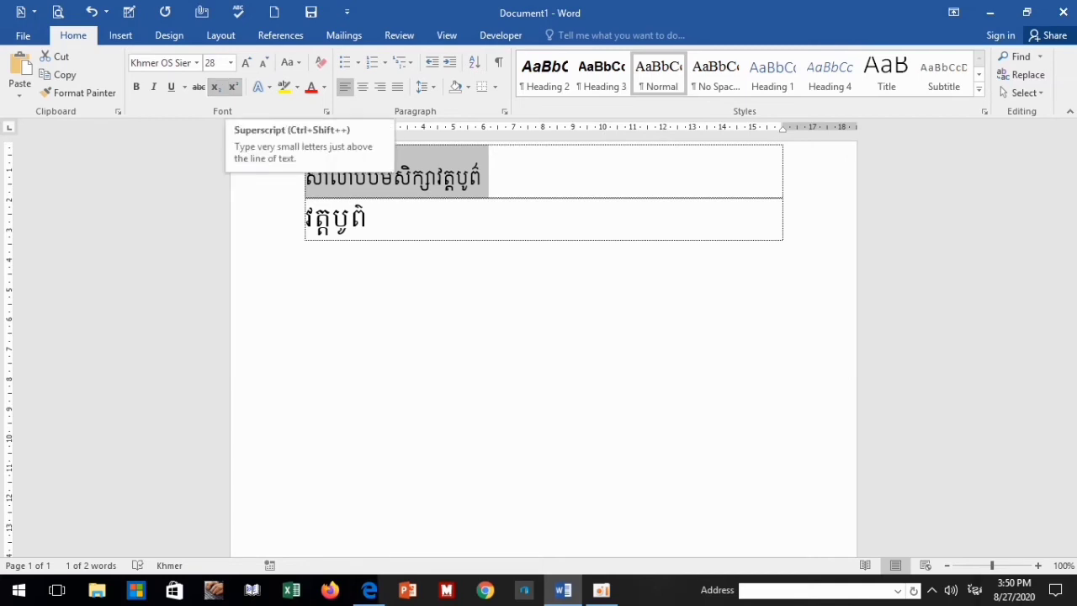
{"action": "left_click", "coordinate": [233, 87]}
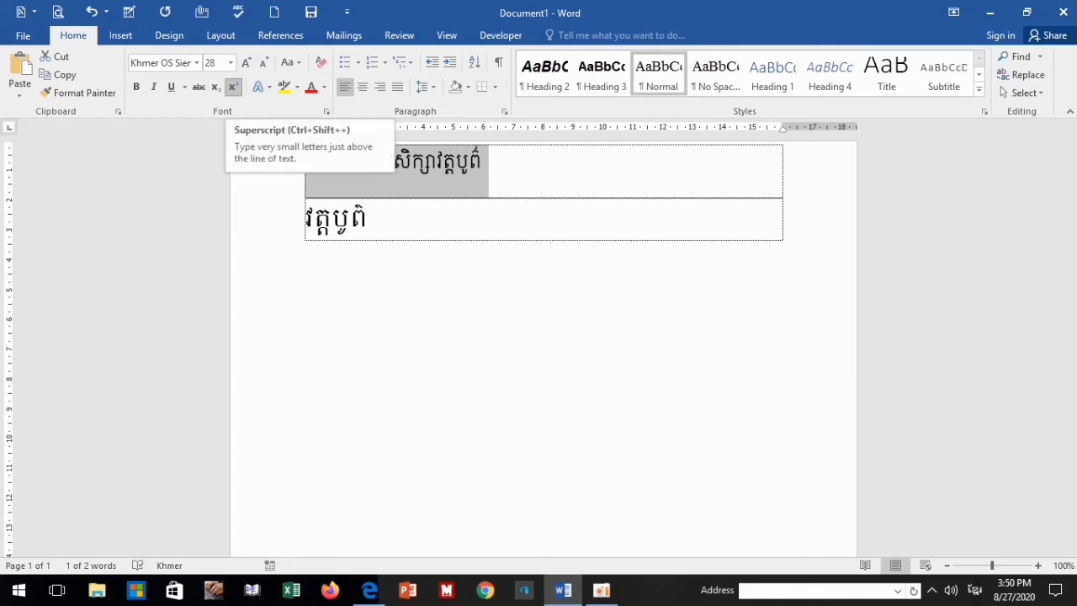
{"action": "left_click", "coordinate": [233, 86]}
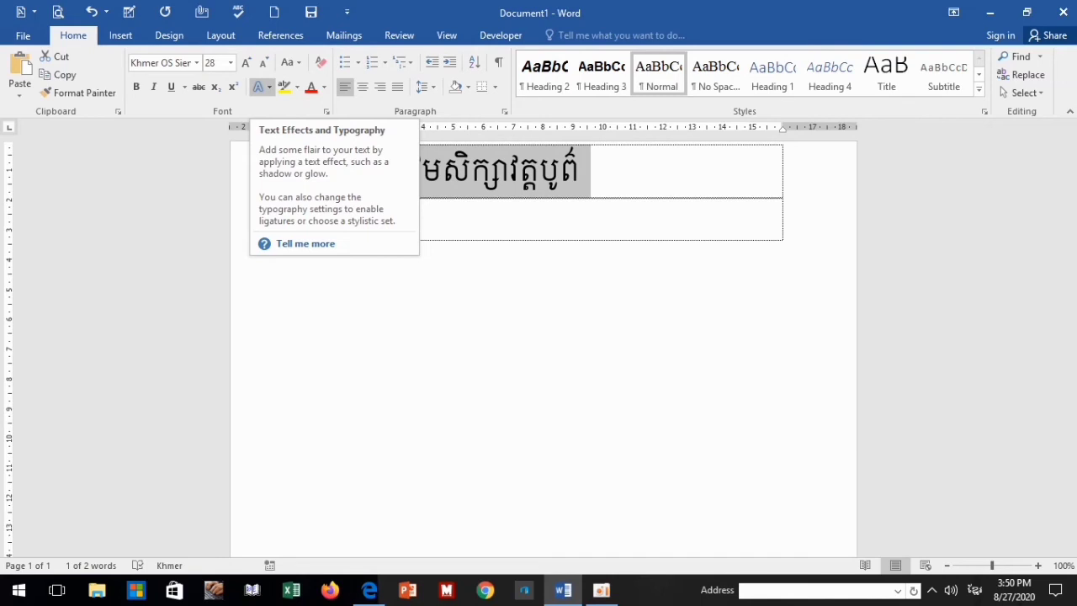
Apply the orange Fill - White, Outline - Accent 2, Hard Shadow text effect to the school name
{"action": "left_click", "coordinate": [261, 87]}
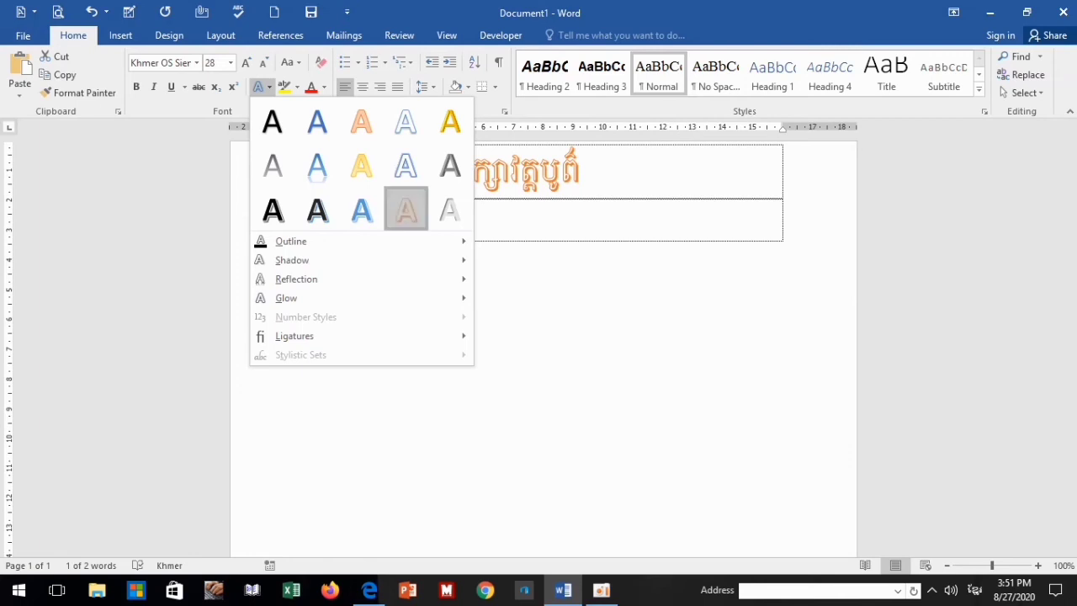
{"action": "left_click", "coordinate": [405, 209]}
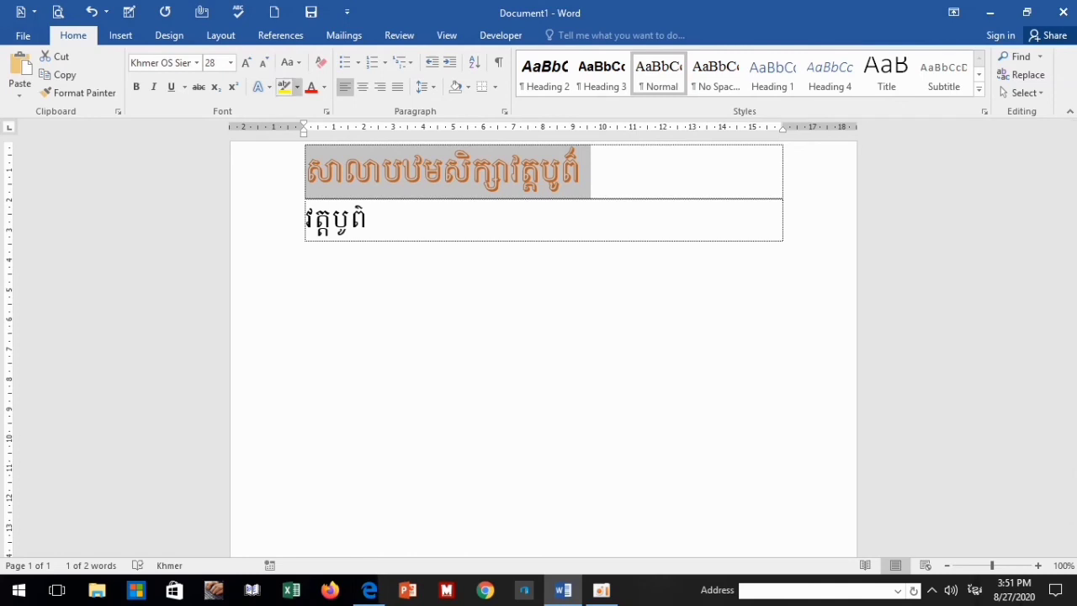
Highlight the school-name line in dark red and check the result
{"action": "left_click", "coordinate": [296, 87]}
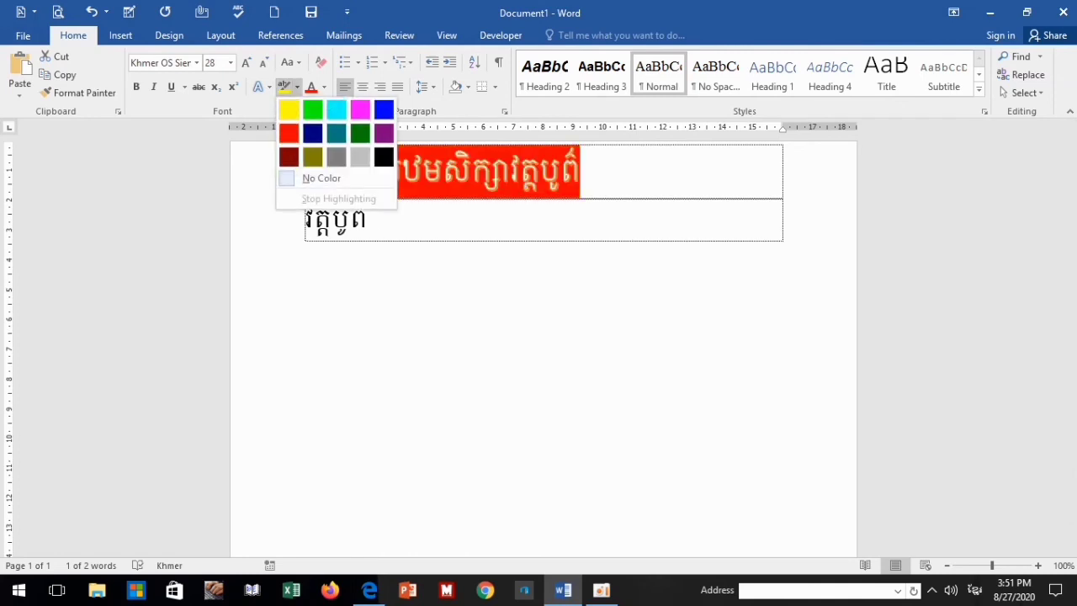
{"action": "left_click", "coordinate": [288, 156]}
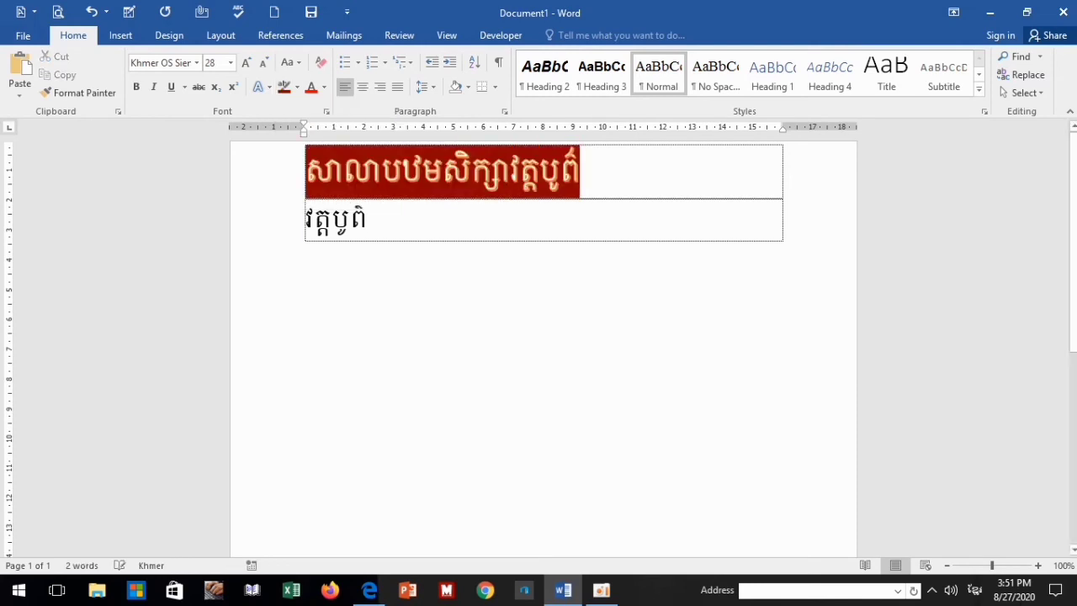
{"action": "left_click_drag", "start_coordinate": [588, 172], "coordinate": [307, 173]}
{"action": "left_click", "coordinate": [588, 172]}
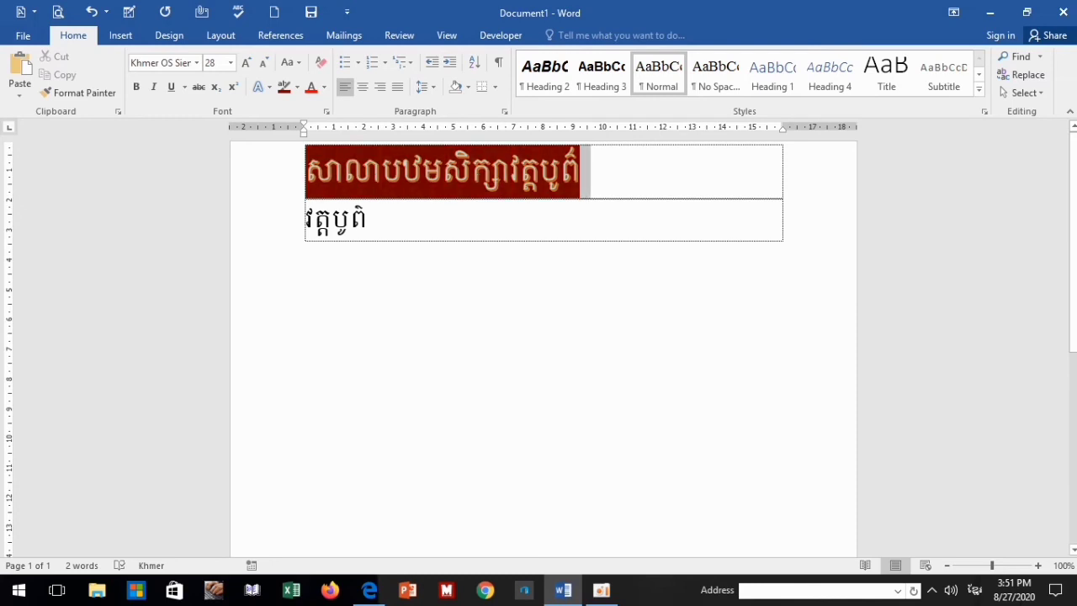
Remove the highlight from the Khmer heading so it has No Color, then reselect it
{"action": "double_click", "coordinate": [504, 172]}
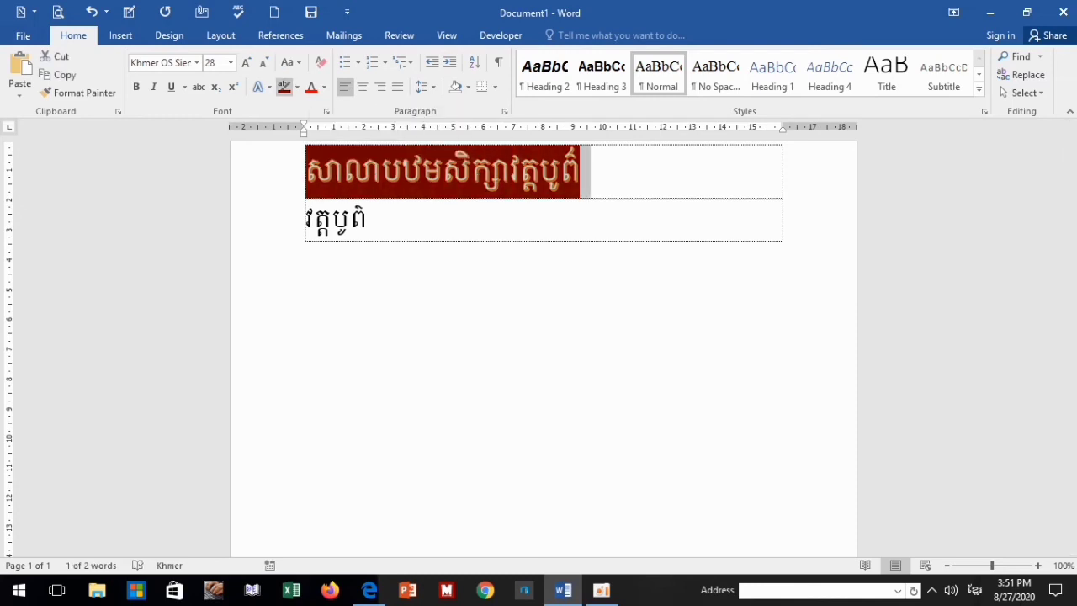
{"action": "left_click", "coordinate": [296, 86]}
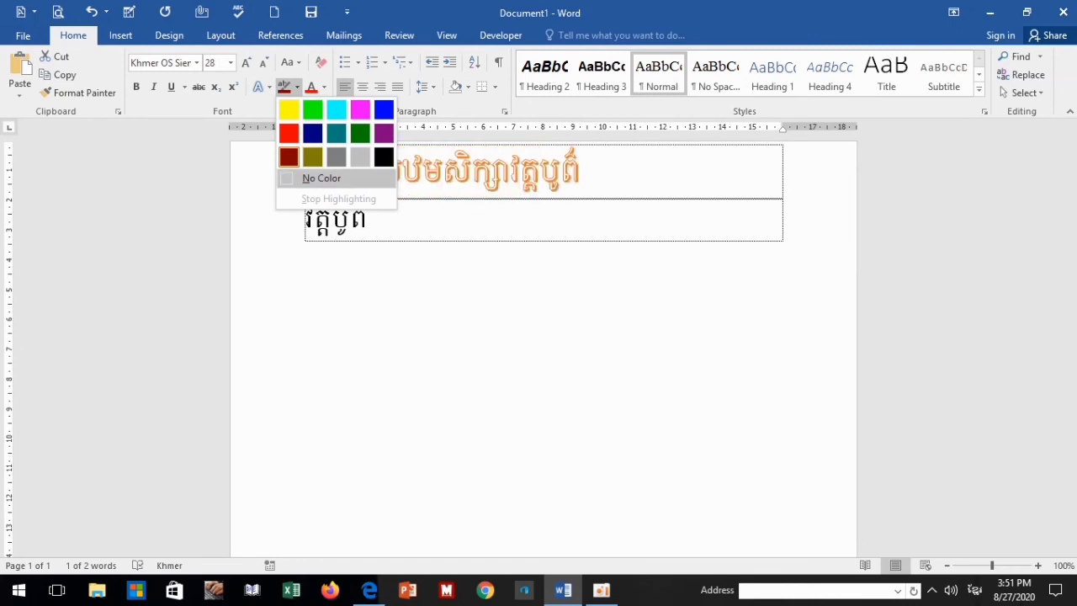
{"action": "left_click", "coordinate": [322, 177]}
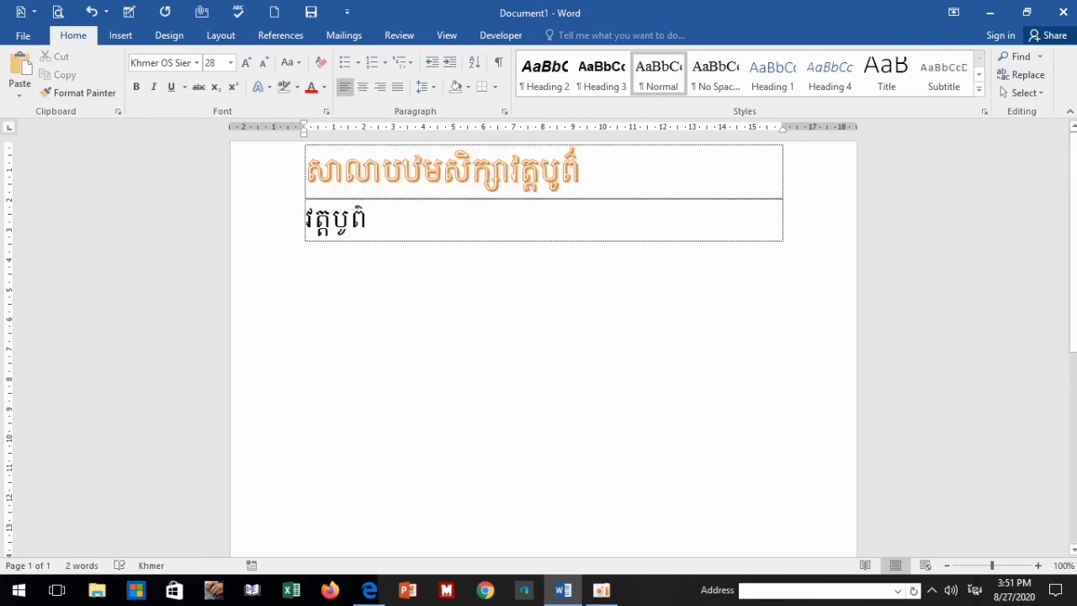
{"action": "left_click_drag", "start_coordinate": [589, 173], "coordinate": [306, 172]}
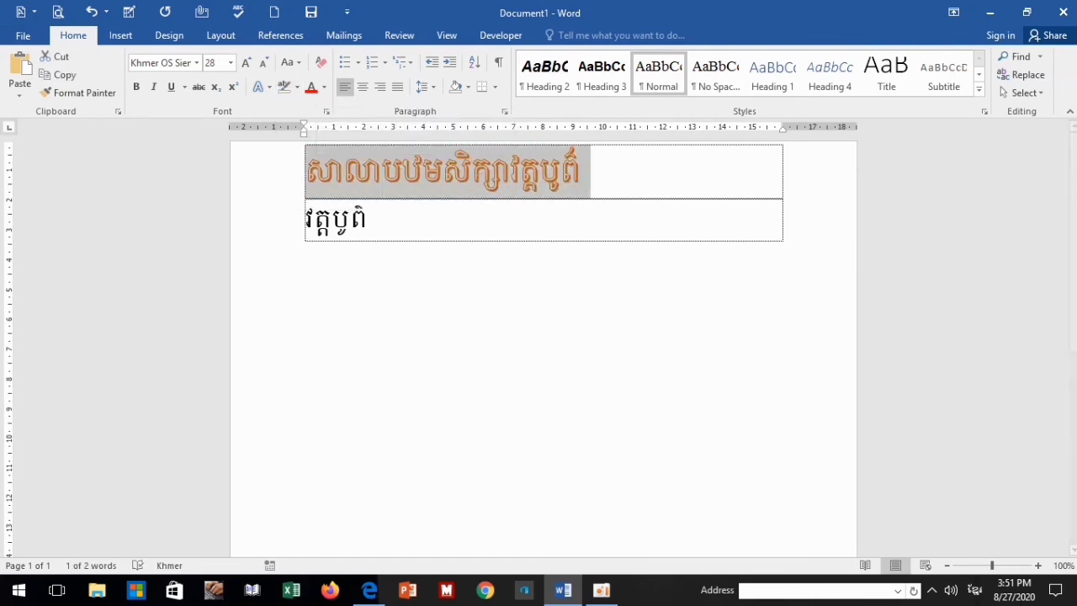
{"action": "left_click", "coordinate": [296, 87]}
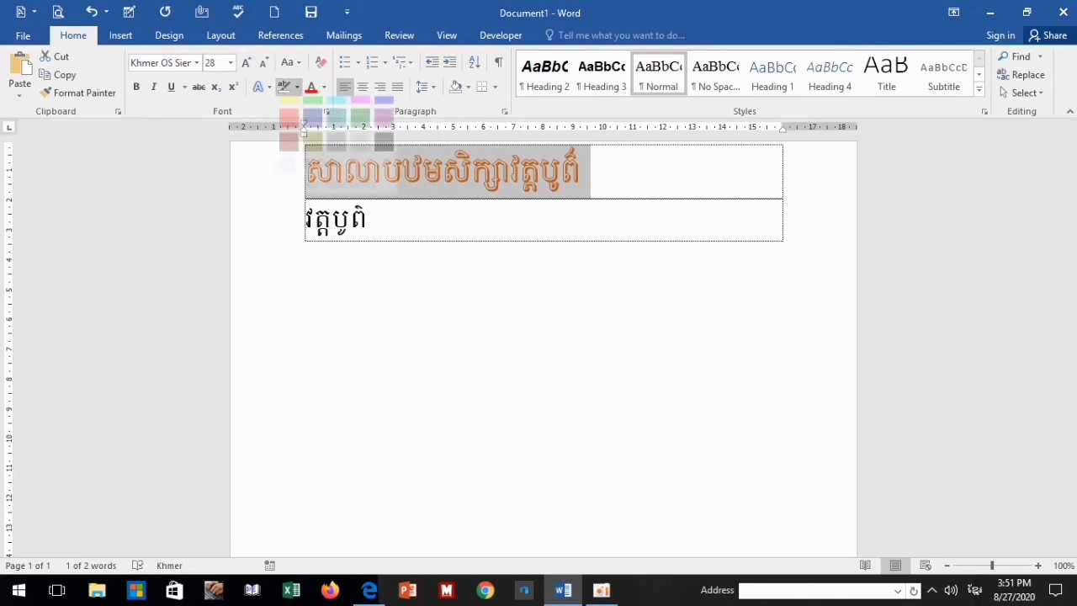
{"action": "left_click", "coordinate": [324, 87]}
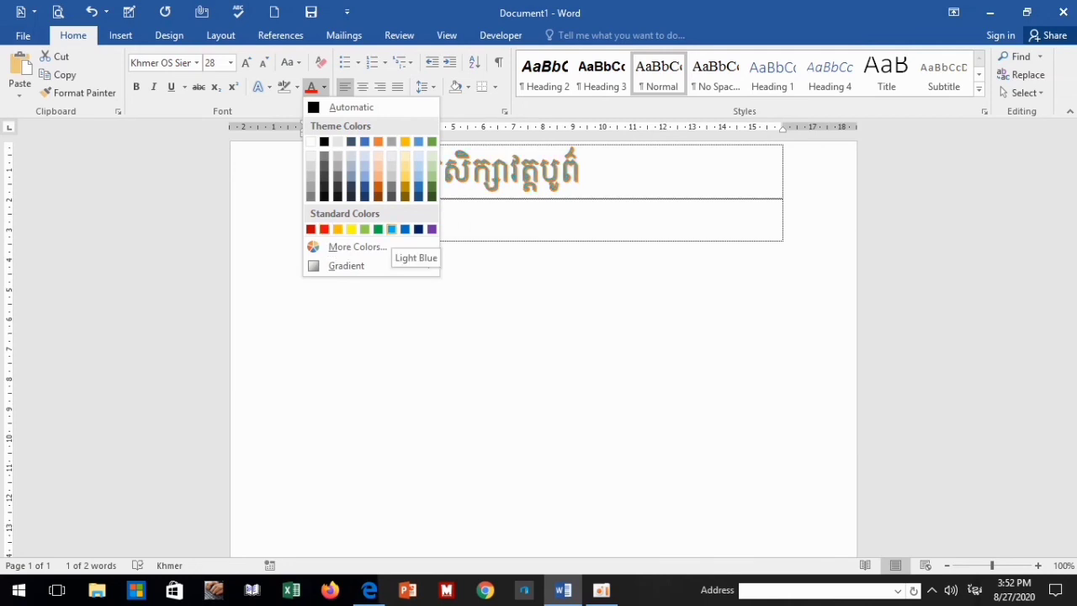
Change the Khmer heading's font colour to Light Blue
{"action": "left_click", "coordinate": [392, 229]}
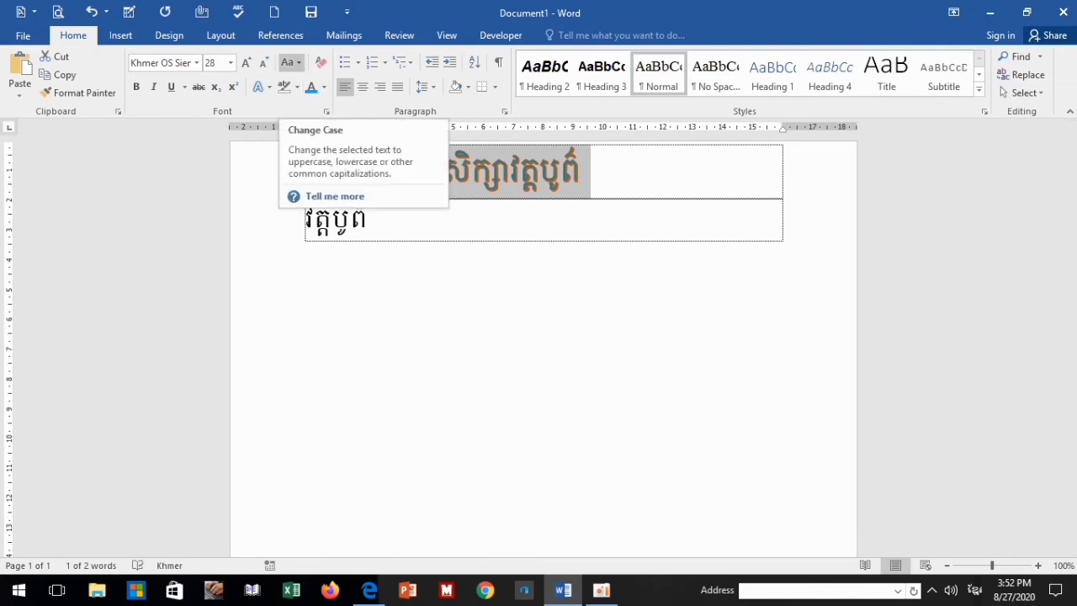
{"action": "left_click", "coordinate": [292, 62]}
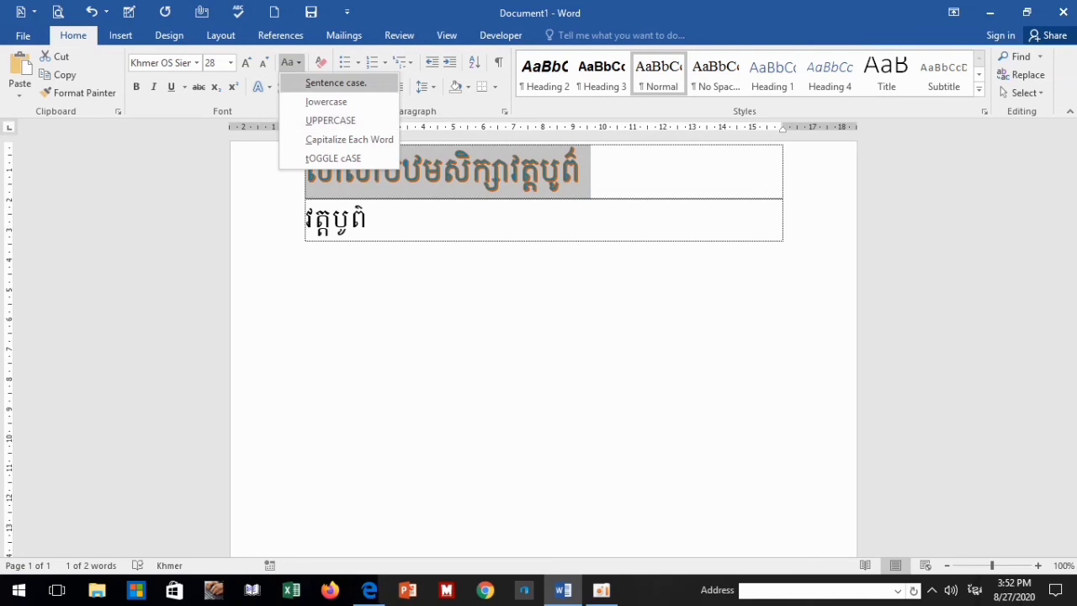
Apply Sentence case to the heading, then add a third table row reading 'I love you' in English
{"action": "left_click", "coordinate": [335, 83]}
{"action": "left_click", "coordinate": [367, 219]}
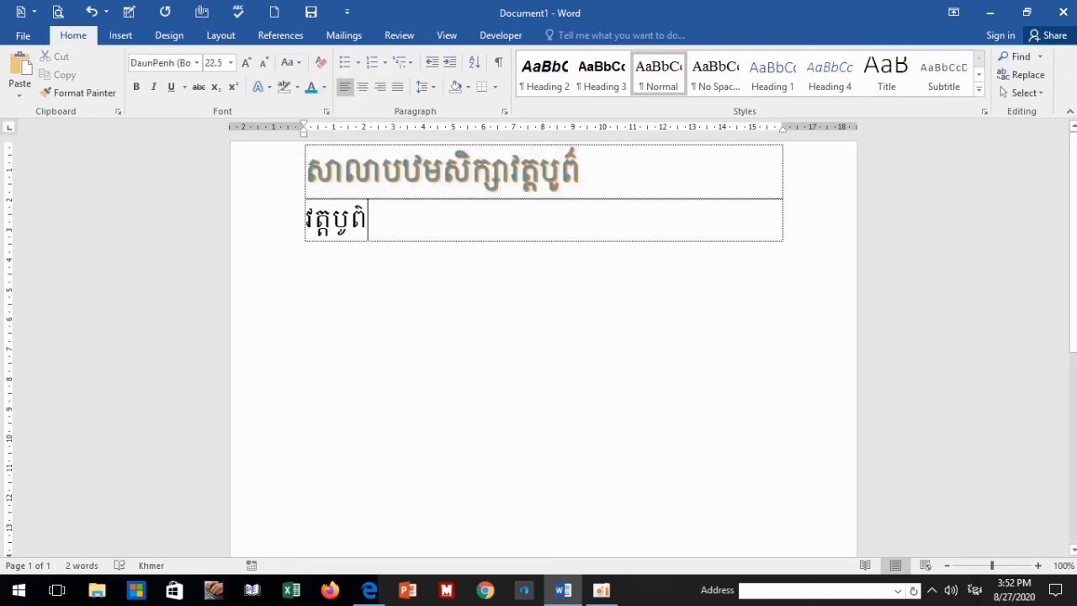
{"action": "key", "text": "Tab"}
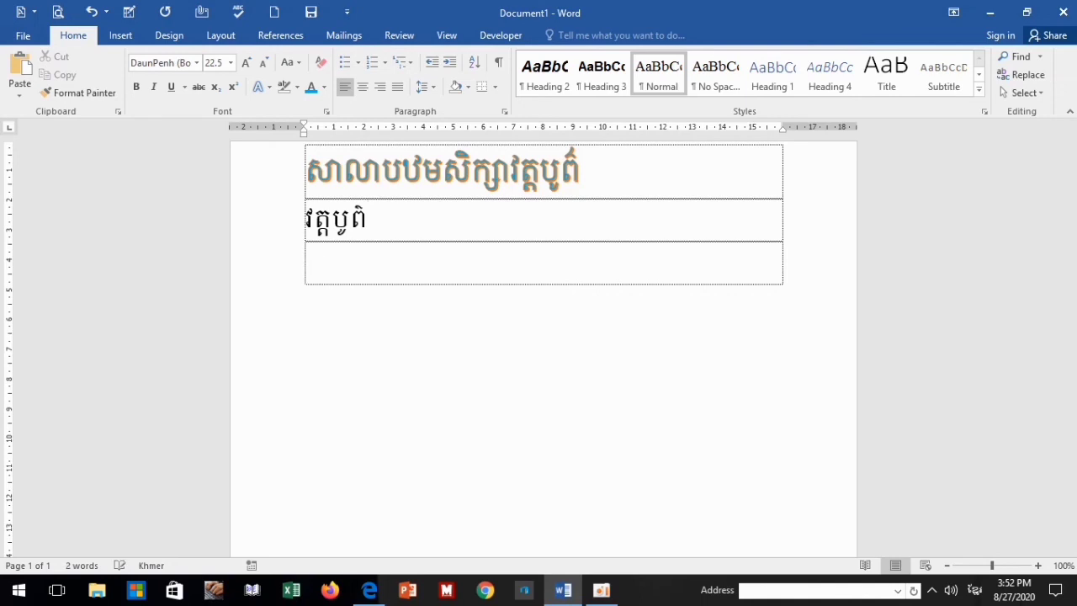
{"action": "key", "text": "alt+shift"}
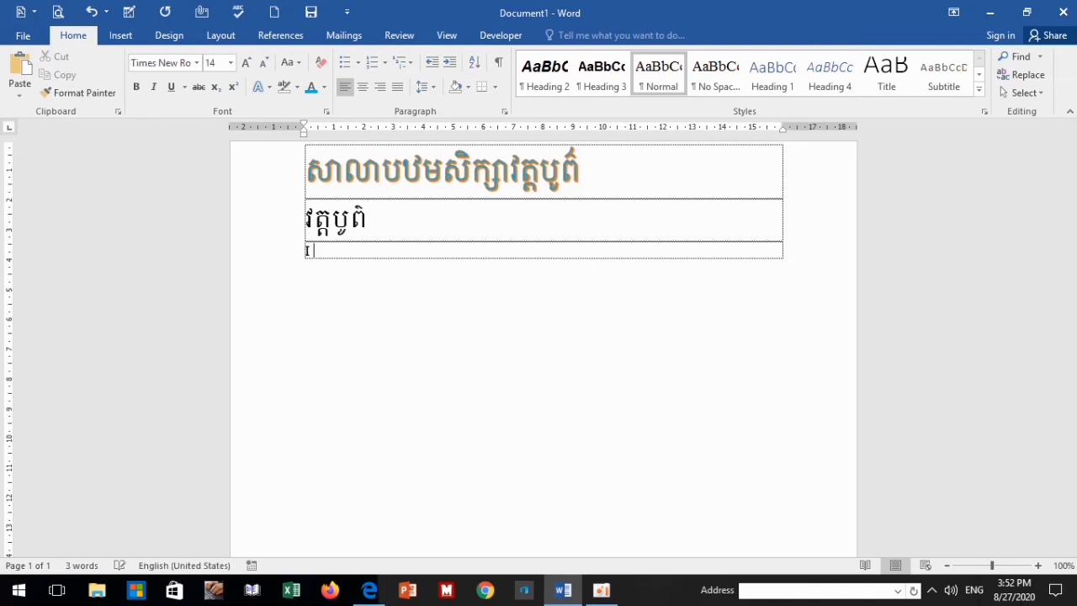
{"action": "type", "text": "lov"}
{"action": "type", "text": "e yo"}
{"action": "type", "text": "u"}
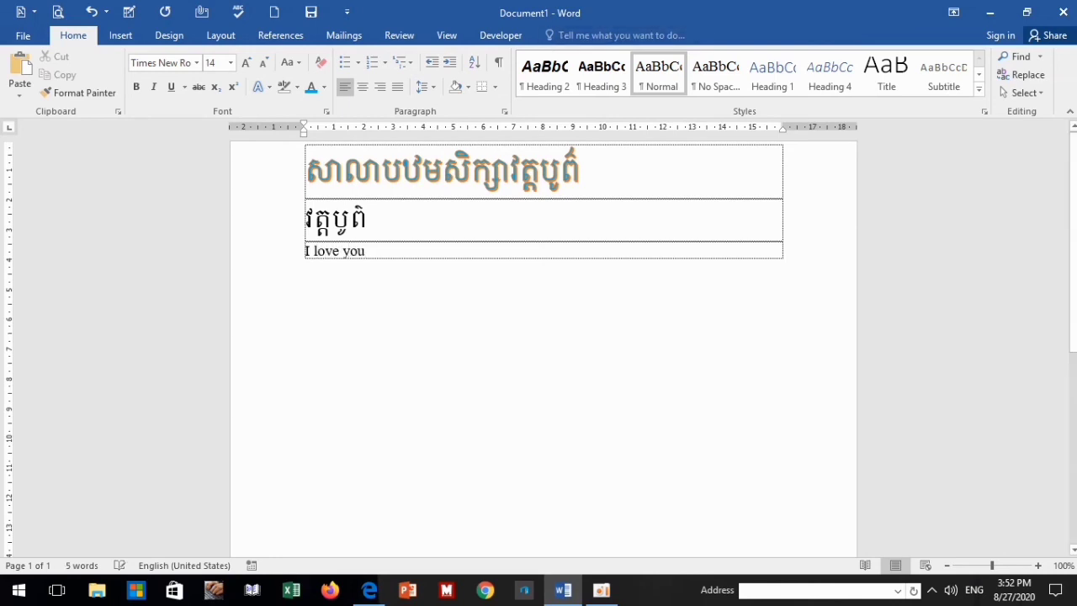
Grow the 'I love you' text to 90 pt
{"action": "key", "text": "shift+Home"}
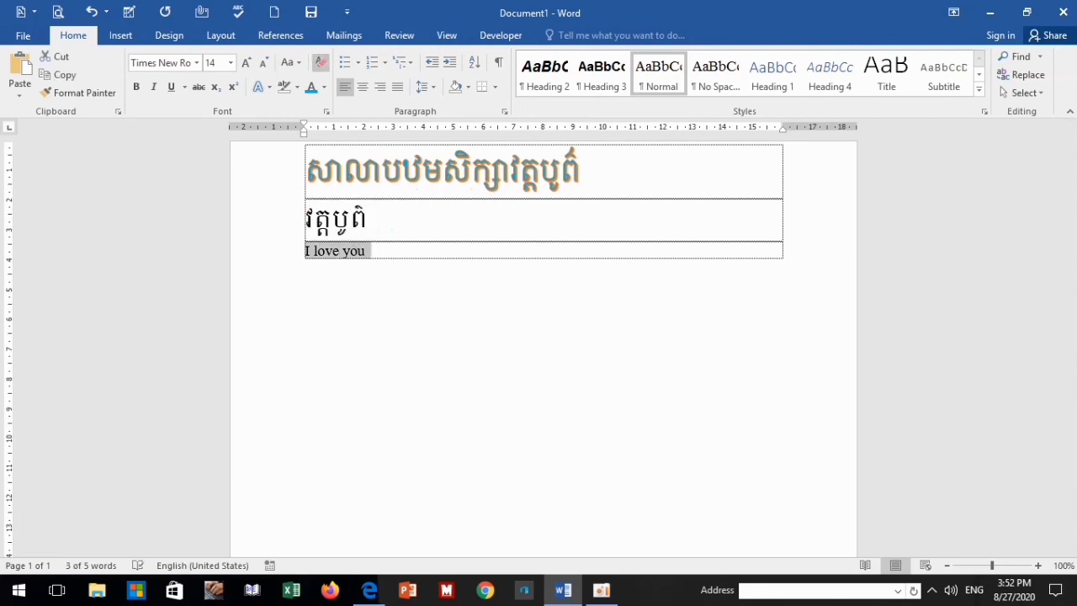
{"action": "left_click", "coordinate": [290, 63]}
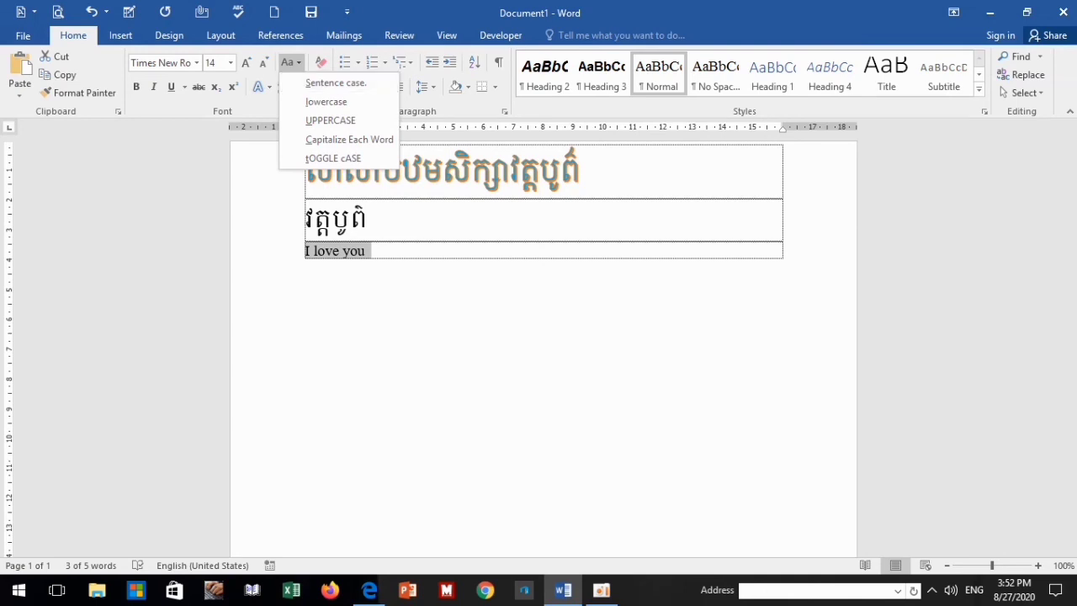
{"action": "left_click", "coordinate": [245, 62]}
{"action": "double_click", "coordinate": [246, 62]}
{"action": "double_click", "coordinate": [245, 63]}
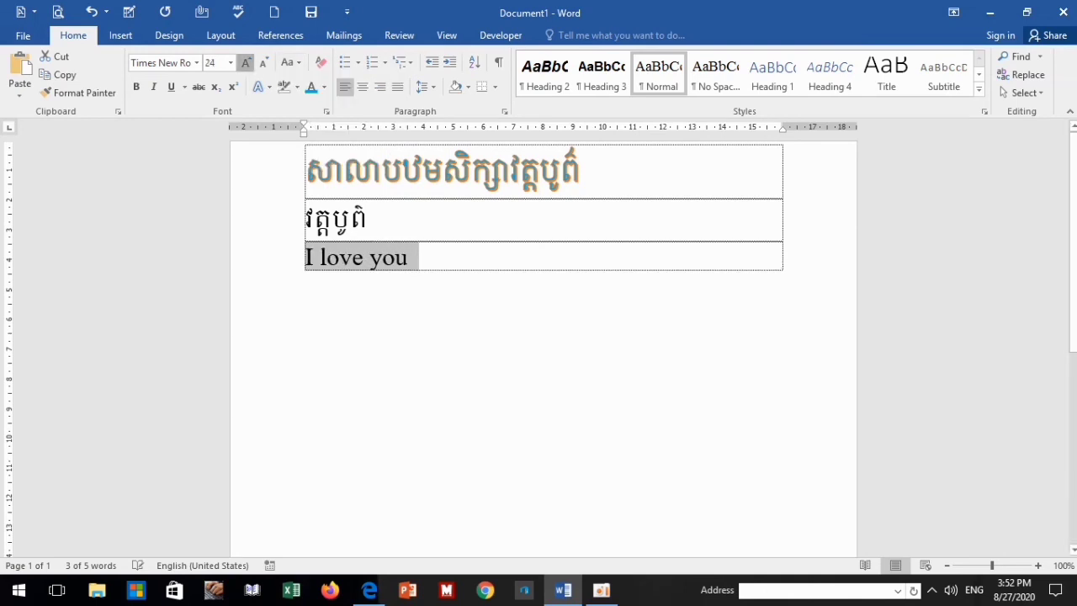
{"action": "double_click", "coordinate": [245, 62]}
{"action": "double_click", "coordinate": [246, 63]}
{"action": "double_click", "coordinate": [246, 62]}
{"action": "left_click", "coordinate": [246, 63]}
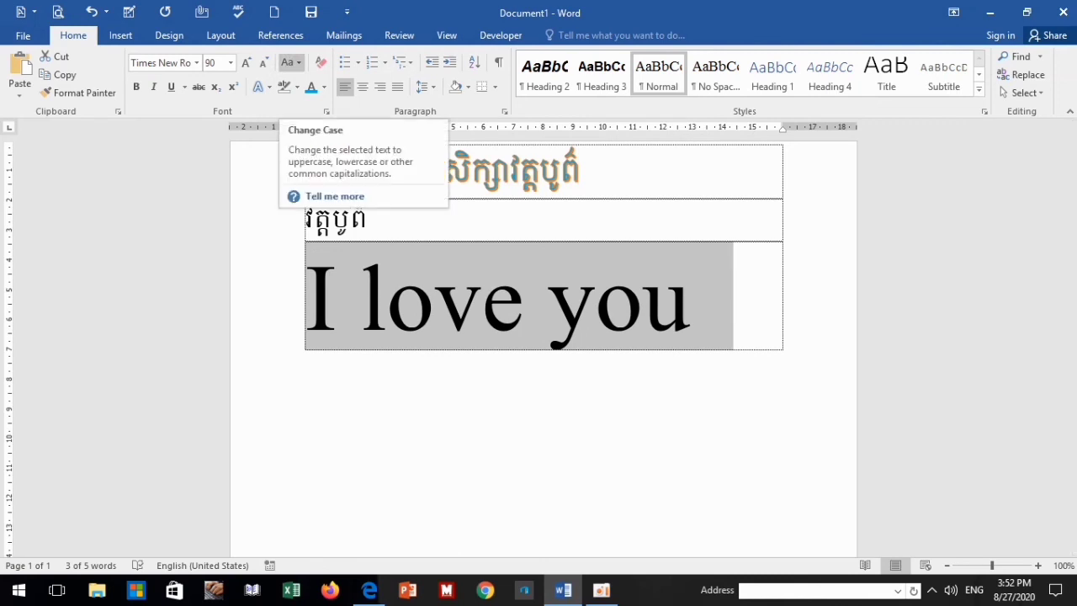
Switch 'I love you' through Sentence case, lowercase, and then UPPERCASE
{"action": "left_click", "coordinate": [289, 63]}
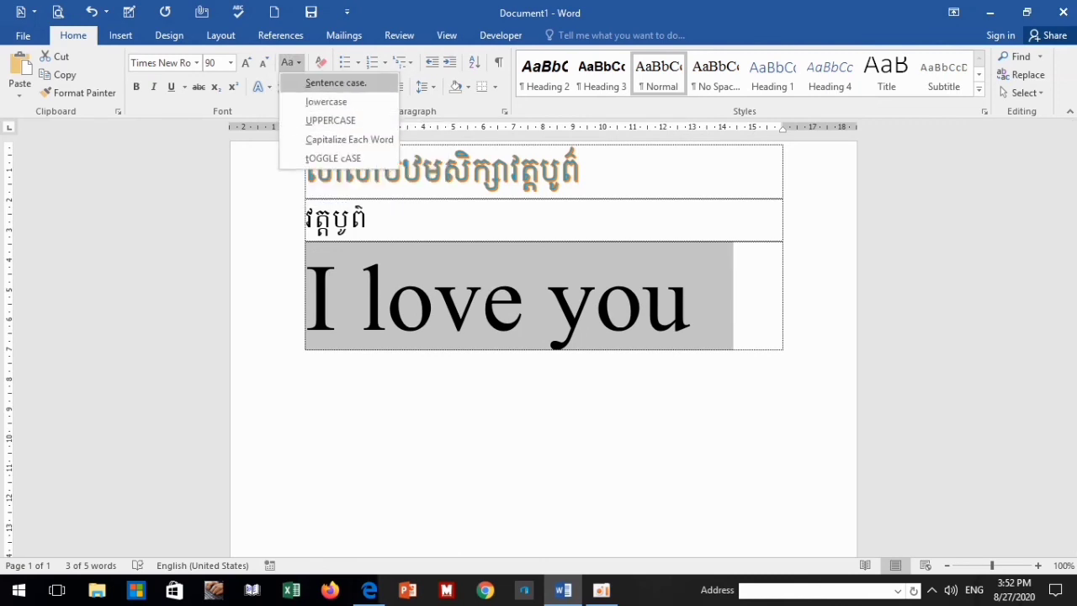
{"action": "left_click", "coordinate": [336, 83]}
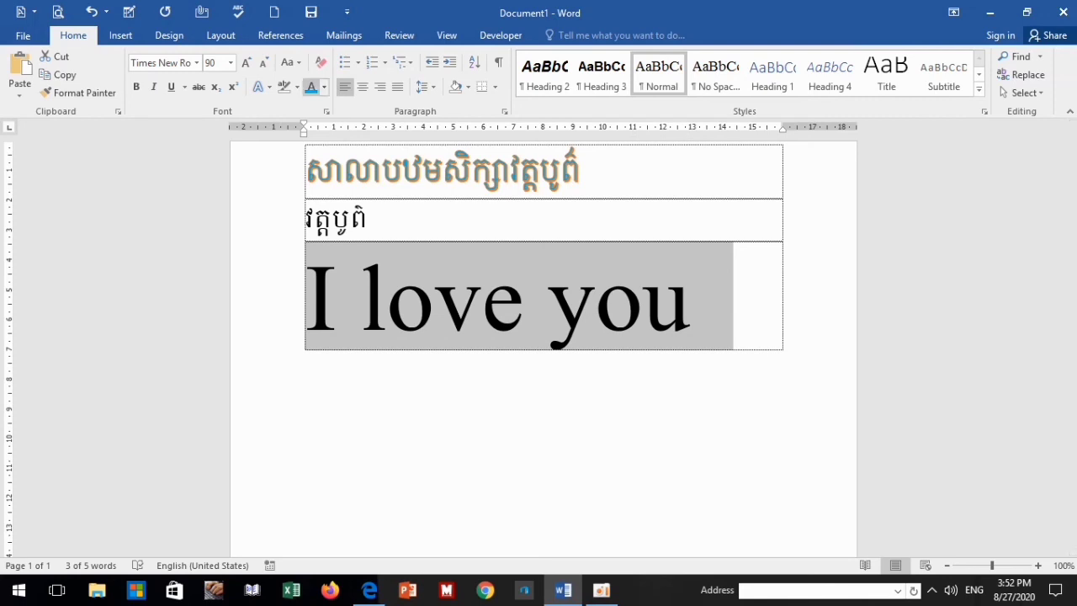
{"action": "left_click", "coordinate": [289, 62]}
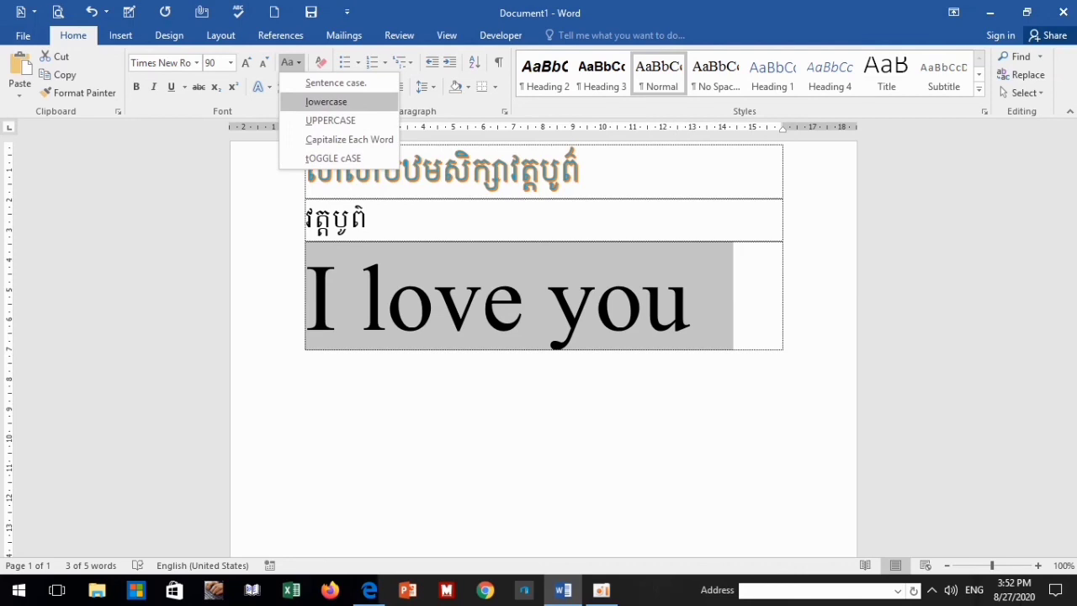
{"action": "left_click", "coordinate": [326, 102]}
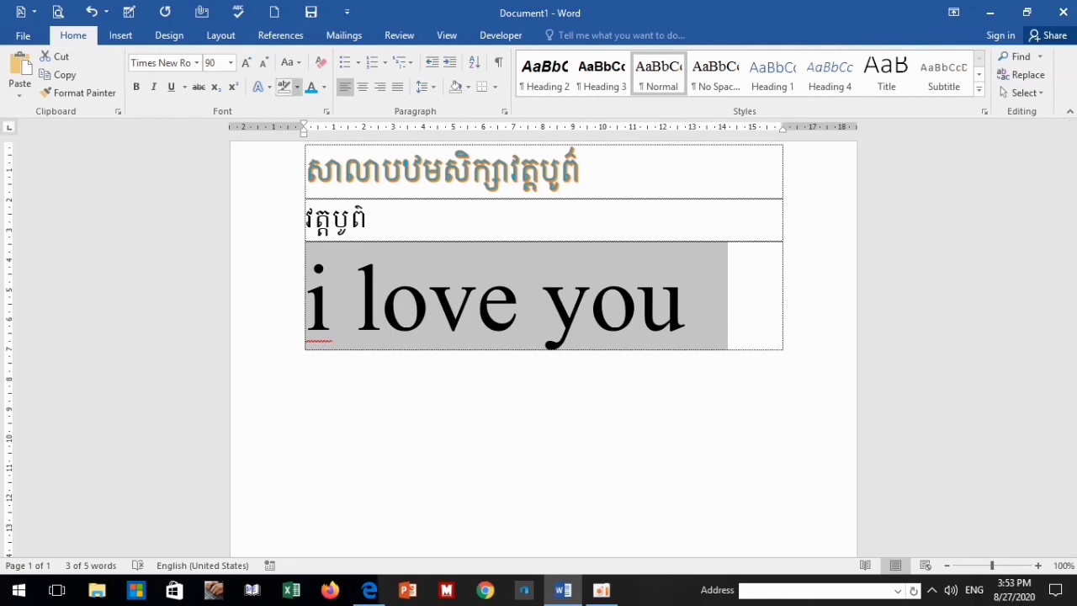
{"action": "left_click", "coordinate": [288, 62]}
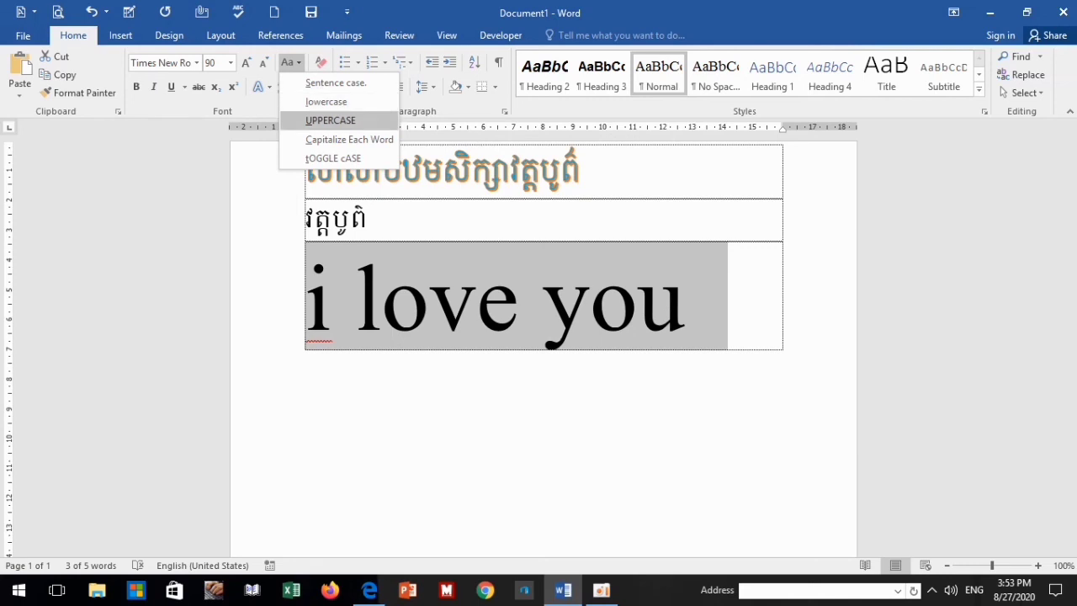
{"action": "left_click", "coordinate": [330, 121]}
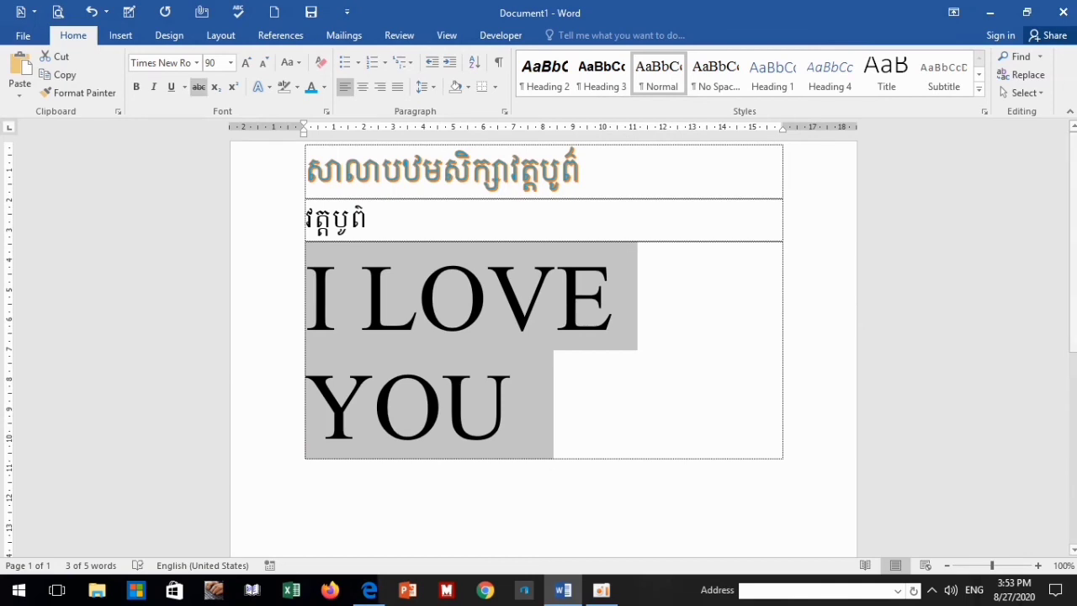
Shrink the text to 80 pt, try Capitalize Each Word and tOGGLE cASE, then restore Sentence case
{"action": "left_click", "coordinate": [263, 64]}
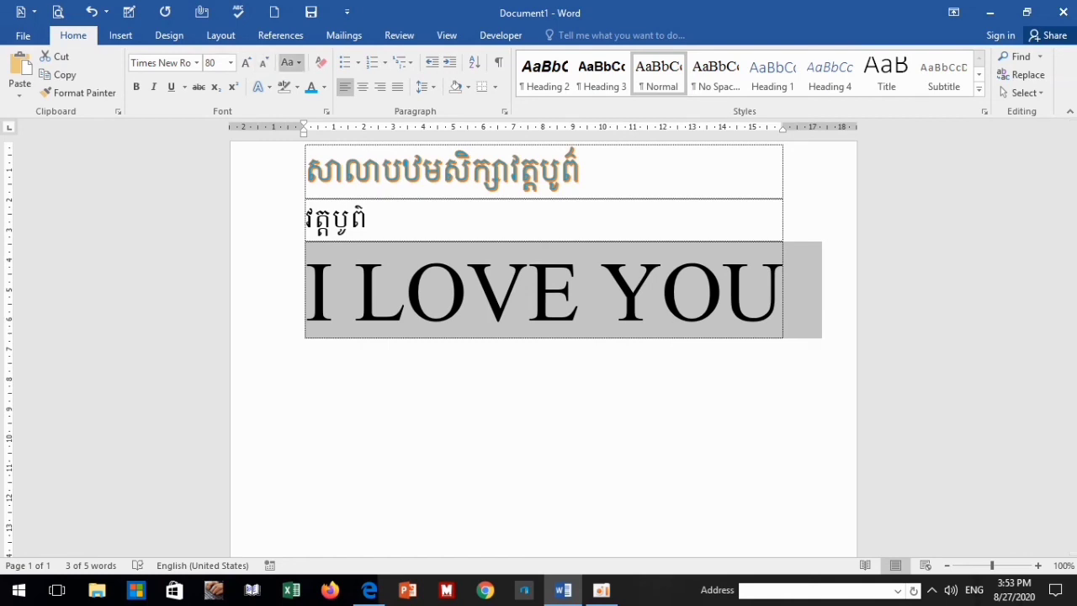
{"action": "left_click", "coordinate": [289, 62]}
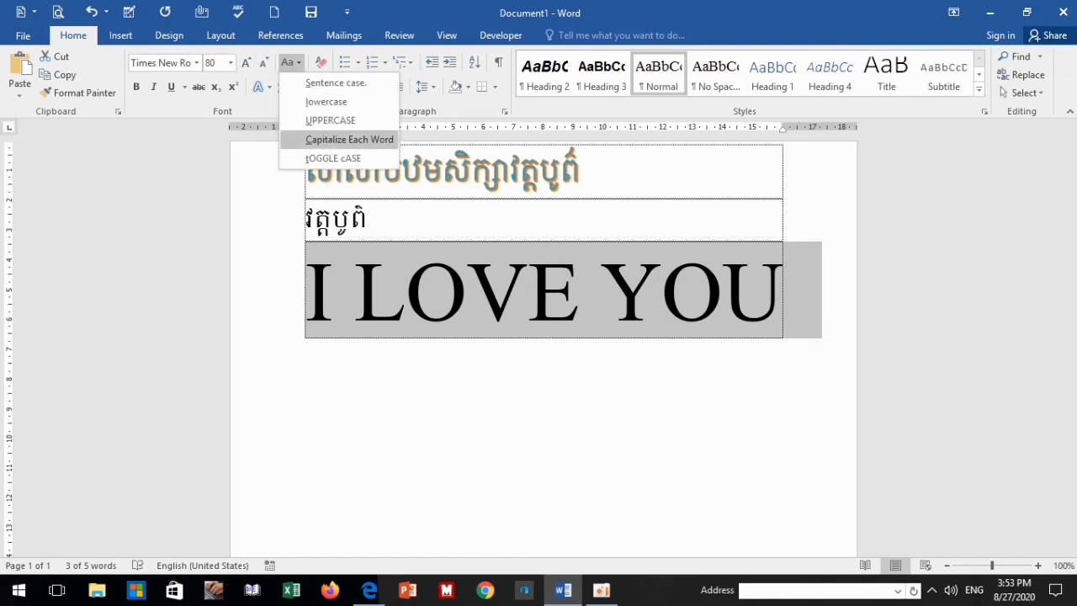
{"action": "left_click", "coordinate": [349, 139]}
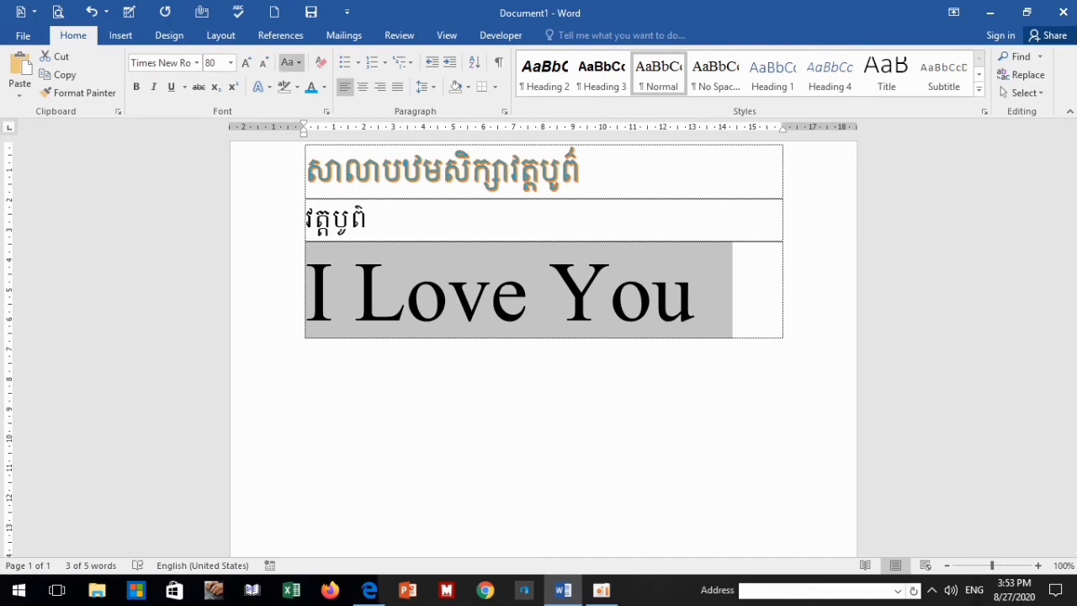
{"action": "left_click", "coordinate": [291, 63]}
{"action": "left_click", "coordinate": [290, 62]}
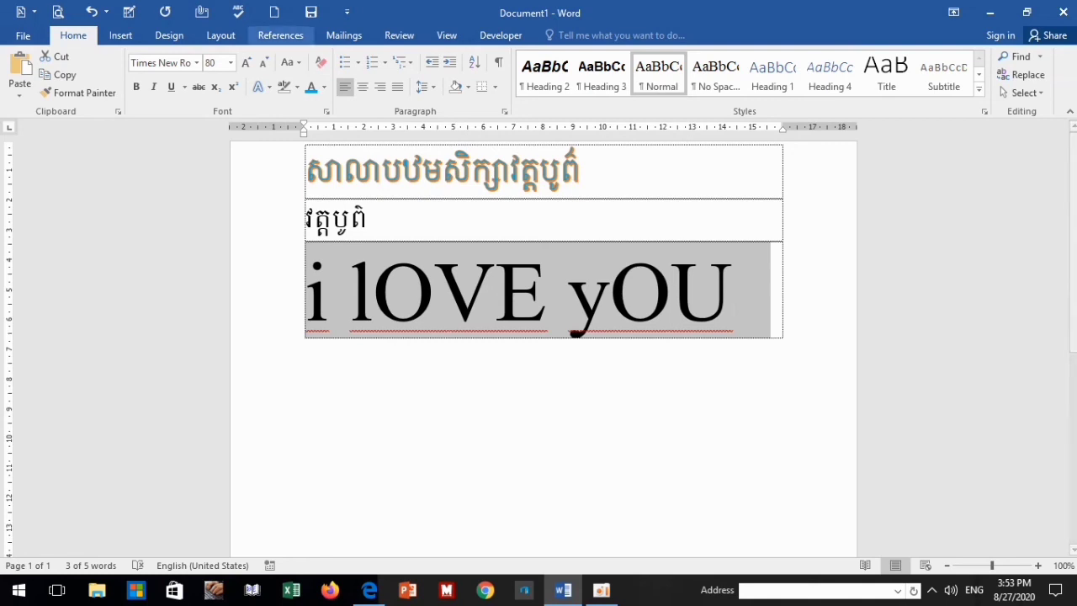
{"action": "left_click", "coordinate": [287, 62]}
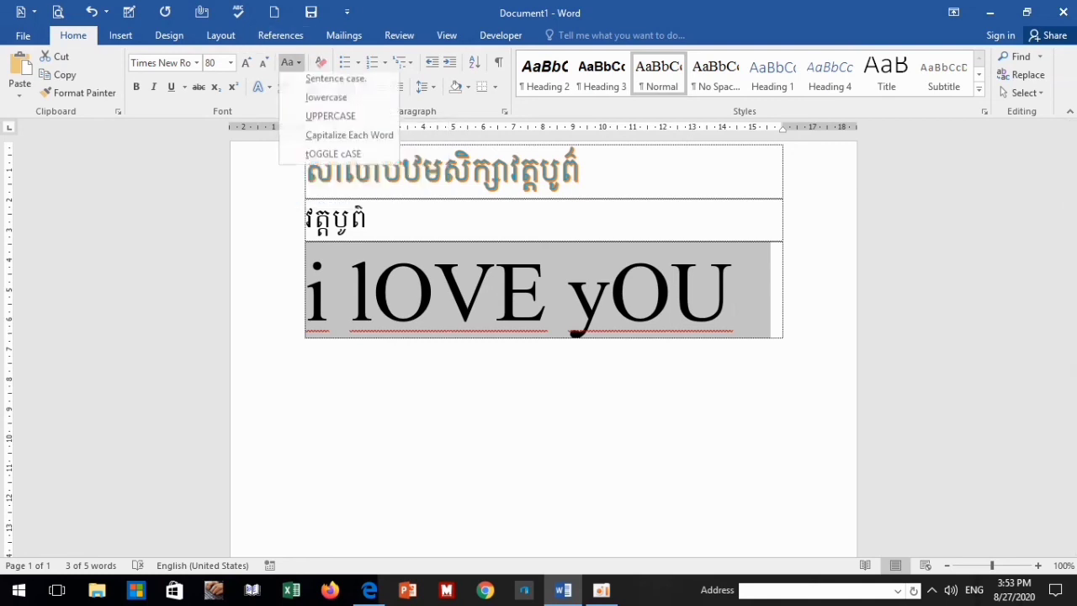
{"action": "left_click", "coordinate": [324, 77]}
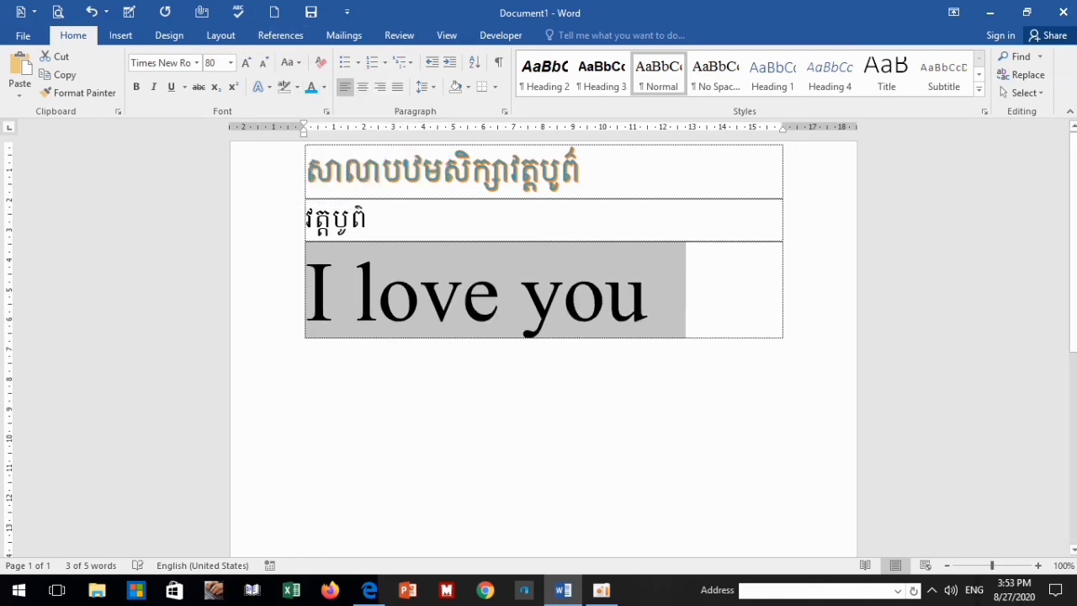